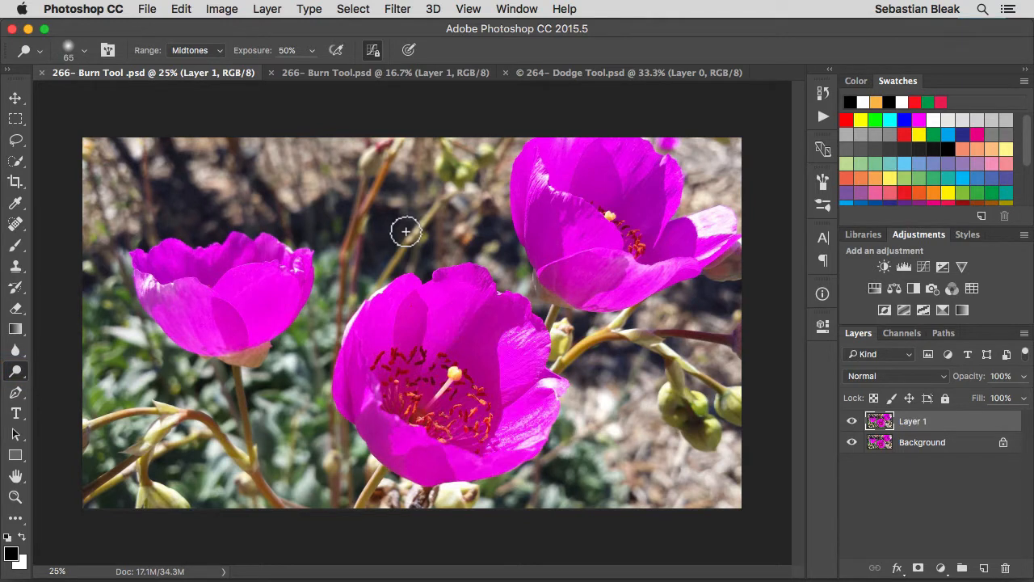
Switch from the Dodge tool to the Burn tool.
{"action": "key", "text": "shift"}
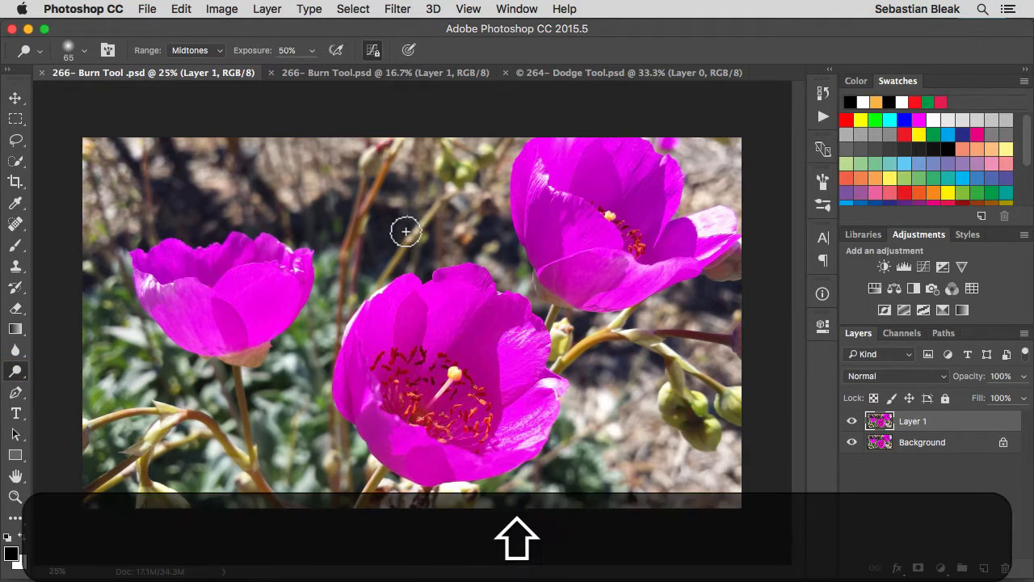
{"action": "key", "text": "shift+o"}
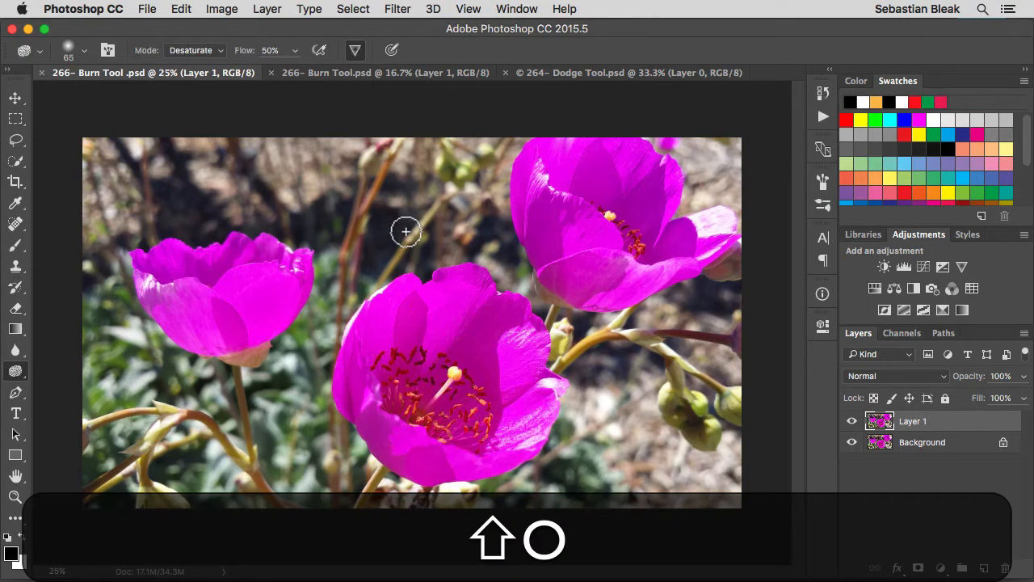
{"action": "key", "text": "shift+o"}
{"action": "key", "text": "shift+o"}
{"action": "key", "text": "shift+o"}
{"action": "key", "text": "shift+o"}
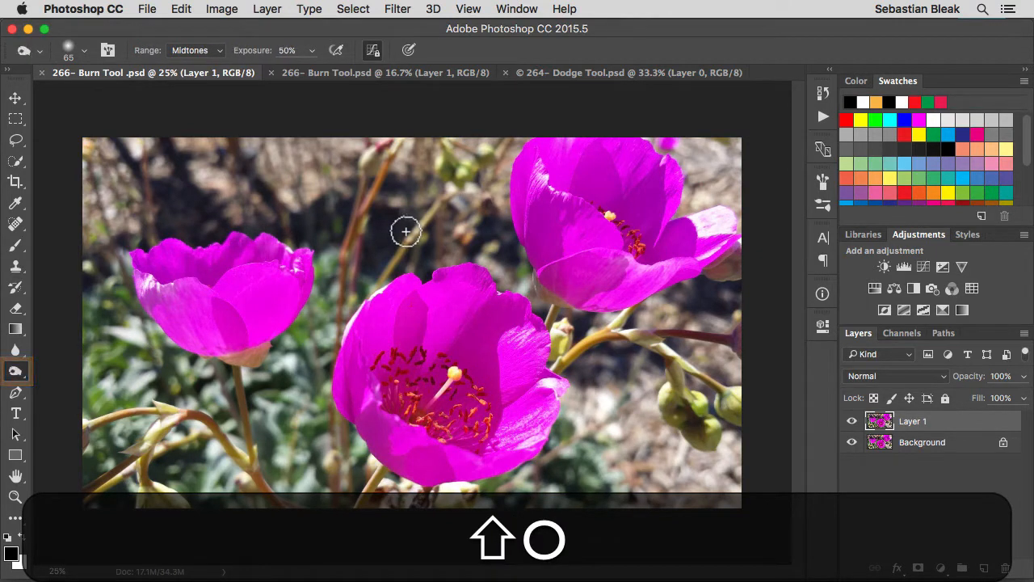
{"action": "key", "text": "shift+o"}
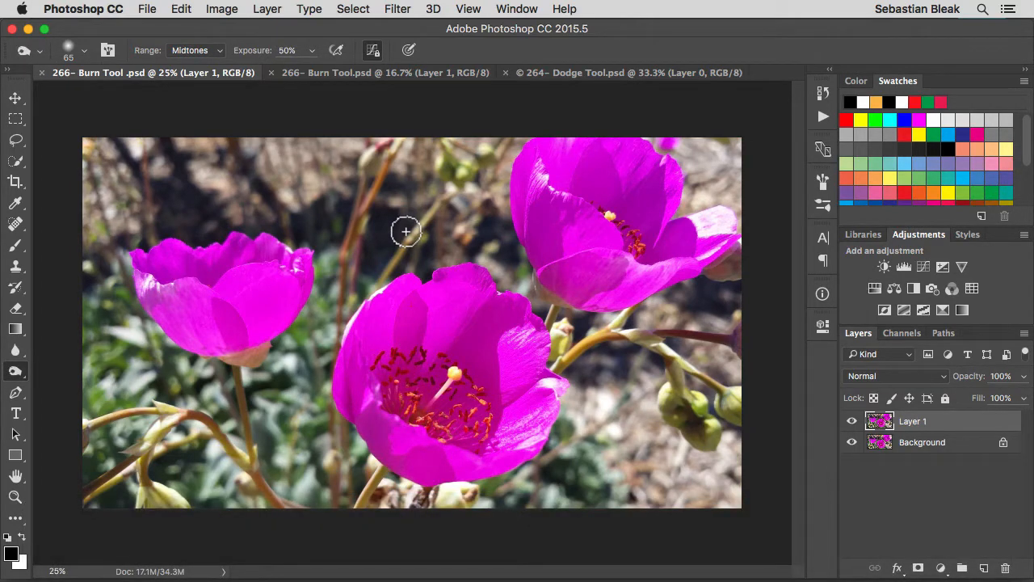
Burn across the pink flower photo on Layer 1 with a 706 px brush, and compare the layer hidden and shown.
{"action": "left_click", "coordinate": [340, 244], "text": "ctrl+alt"}
{"action": "left_click_drag", "start_coordinate": [340, 244], "coordinate": [397, 244]}
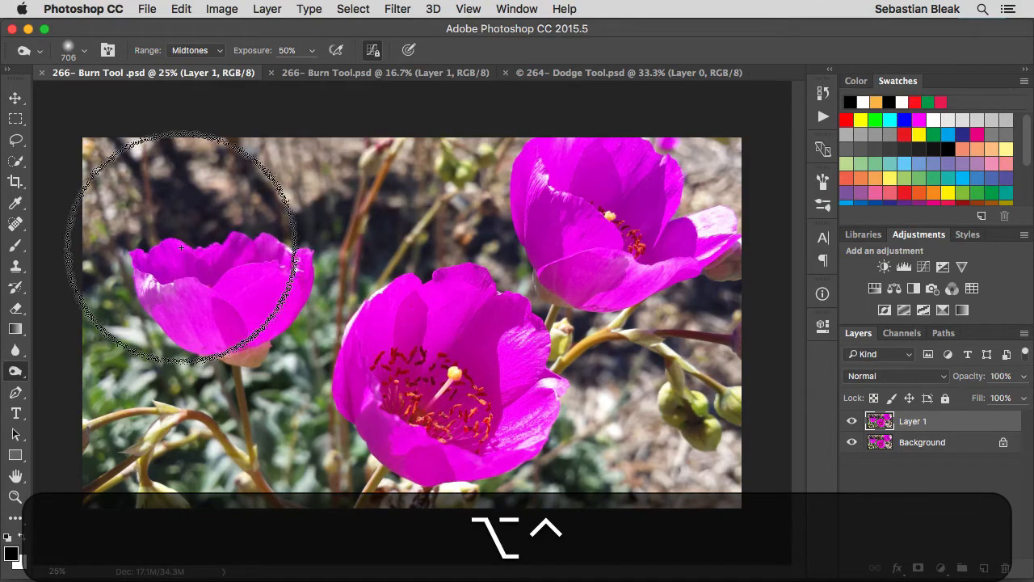
{"action": "mouse_move", "coordinate": [118, 144]}
{"action": "left_mouse_down"}
{"action": "mouse_move", "coordinate": [173, 230]}
{"action": "mouse_move", "coordinate": [161, 451]}
{"action": "mouse_move", "coordinate": [286, 267]}
{"action": "mouse_move", "coordinate": [261, 291]}
{"action": "mouse_move", "coordinate": [251, 481]}
{"action": "mouse_move", "coordinate": [164, 449]}
{"action": "mouse_move", "coordinate": [178, 271]}
{"action": "mouse_move", "coordinate": [139, 461]}
{"action": "mouse_move", "coordinate": [284, 249]}
{"action": "mouse_move", "coordinate": [405, 191]}
{"action": "mouse_move", "coordinate": [477, 206]}
{"action": "mouse_move", "coordinate": [466, 189]}
{"action": "mouse_move", "coordinate": [355, 247]}
{"action": "mouse_move", "coordinate": [273, 361]}
{"action": "mouse_move", "coordinate": [274, 467]}
{"action": "mouse_move", "coordinate": [371, 513]}
{"action": "mouse_move", "coordinate": [516, 526]}
{"action": "mouse_move", "coordinate": [609, 419]}
{"action": "mouse_move", "coordinate": [609, 354]}
{"action": "mouse_move", "coordinate": [637, 436]}
{"action": "mouse_move", "coordinate": [703, 451]}
{"action": "mouse_move", "coordinate": [709, 395]}
{"action": "mouse_move", "coordinate": [657, 463]}
{"action": "mouse_move", "coordinate": [685, 461]}
{"action": "mouse_move", "coordinate": [694, 338]}
{"action": "mouse_move", "coordinate": [741, 325]}
{"action": "mouse_move", "coordinate": [776, 270]}
{"action": "mouse_move", "coordinate": [766, 172]}
{"action": "mouse_move", "coordinate": [718, 169]}
{"action": "mouse_move", "coordinate": [715, 157]}
{"action": "mouse_move", "coordinate": [705, 182]}
{"action": "mouse_move", "coordinate": [715, 154]}
{"action": "mouse_move", "coordinate": [618, 107]}
{"action": "mouse_move", "coordinate": [518, 116]}
{"action": "mouse_move", "coordinate": [476, 148]}
{"action": "mouse_move", "coordinate": [442, 184]}
{"action": "mouse_move", "coordinate": [477, 228]}
{"action": "mouse_move", "coordinate": [401, 204]}
{"action": "mouse_move", "coordinate": [390, 220]}
{"action": "mouse_move", "coordinate": [330, 205]}
{"action": "mouse_move", "coordinate": [247, 299]}
{"action": "mouse_move", "coordinate": [232, 427]}
{"action": "mouse_move", "coordinate": [236, 300]}
{"action": "mouse_move", "coordinate": [195, 217]}
{"action": "mouse_move", "coordinate": [171, 368]}
{"action": "mouse_move", "coordinate": [212, 461]}
{"action": "mouse_move", "coordinate": [344, 508]}
{"action": "mouse_move", "coordinate": [501, 510]}
{"action": "mouse_move", "coordinate": [607, 494]}
{"action": "mouse_move", "coordinate": [650, 421]}
{"action": "mouse_move", "coordinate": [649, 396]}
{"action": "mouse_move", "coordinate": [606, 353]}
{"action": "mouse_move", "coordinate": [580, 343]}
{"action": "mouse_move", "coordinate": [638, 365]}
{"action": "mouse_move", "coordinate": [662, 416]}
{"action": "mouse_move", "coordinate": [685, 366]}
{"action": "mouse_move", "coordinate": [706, 423]}
{"action": "mouse_move", "coordinate": [722, 407]}
{"action": "mouse_move", "coordinate": [714, 460]}
{"action": "mouse_move", "coordinate": [683, 459]}
{"action": "left_mouse_up"}
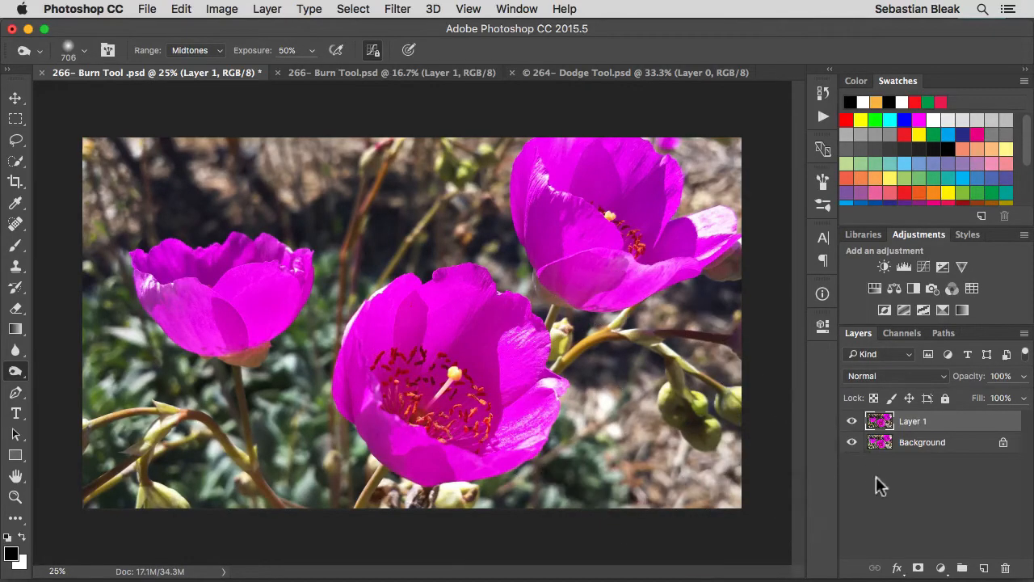
{"action": "left_click", "coordinate": [852, 423]}
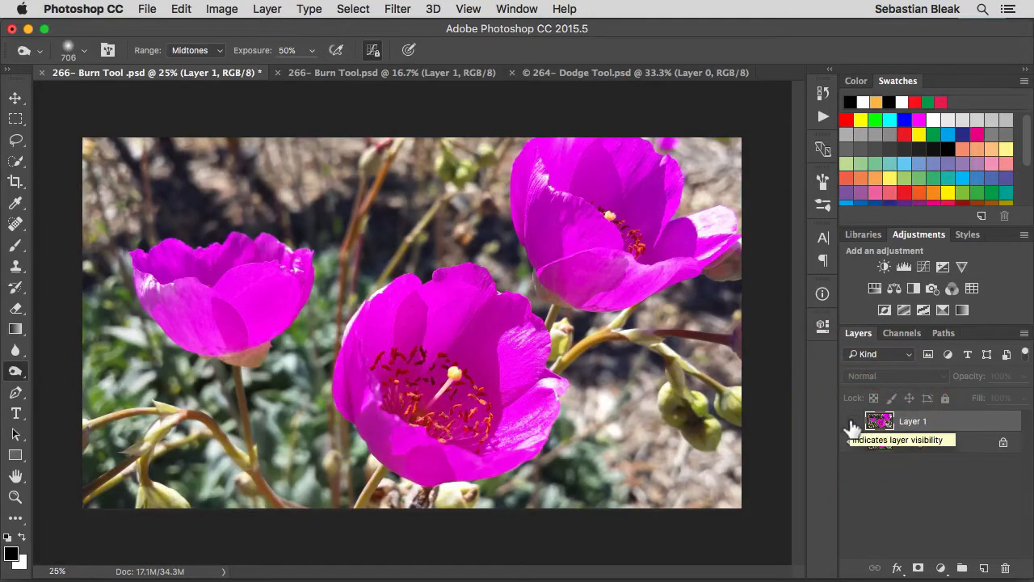
{"action": "left_click", "coordinate": [852, 423]}
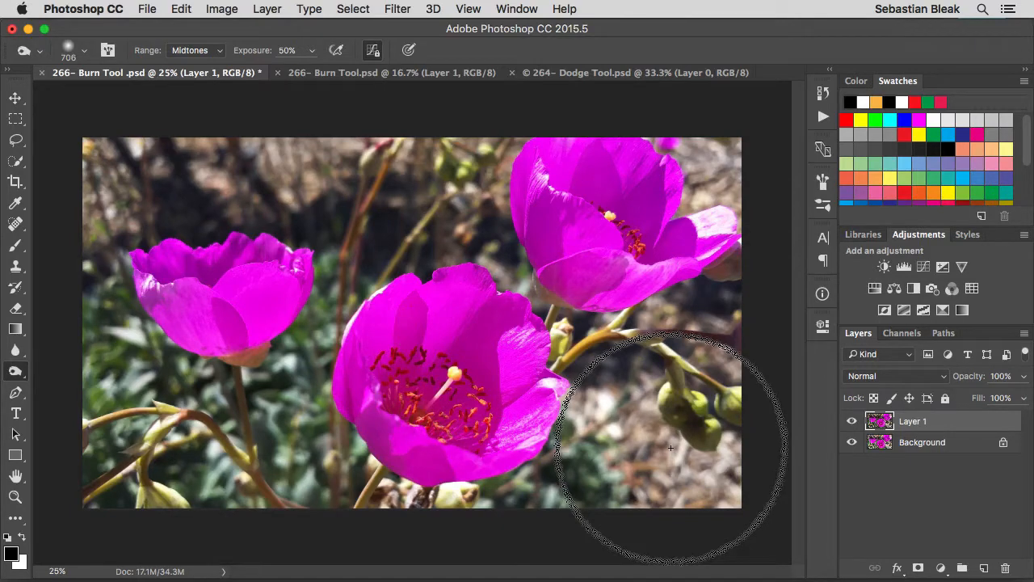
Switch to the orange rose document and reset the Burn tool to its default settings.
{"action": "left_click", "coordinate": [366, 72]}
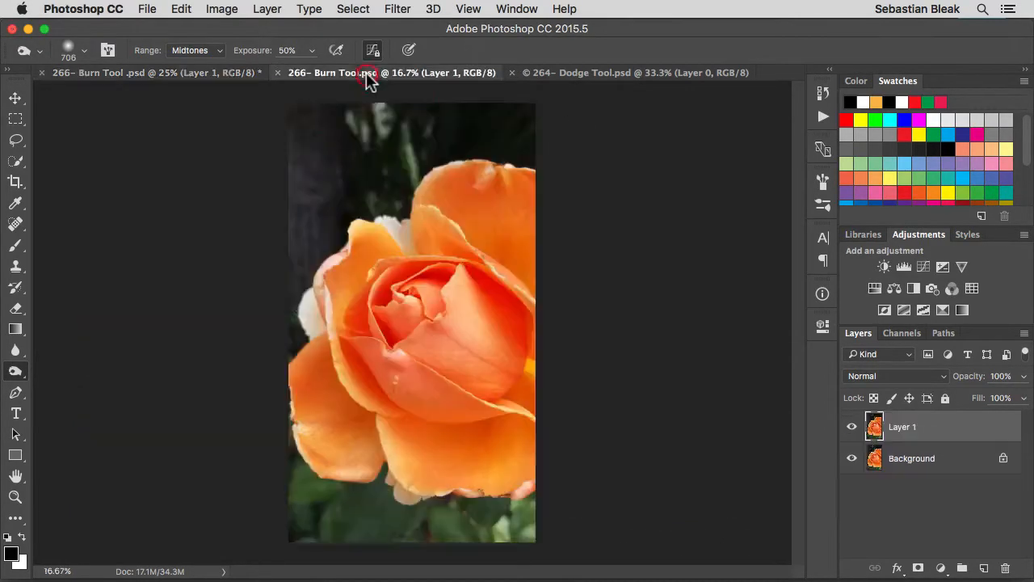
{"action": "right_click", "coordinate": [23, 57]}
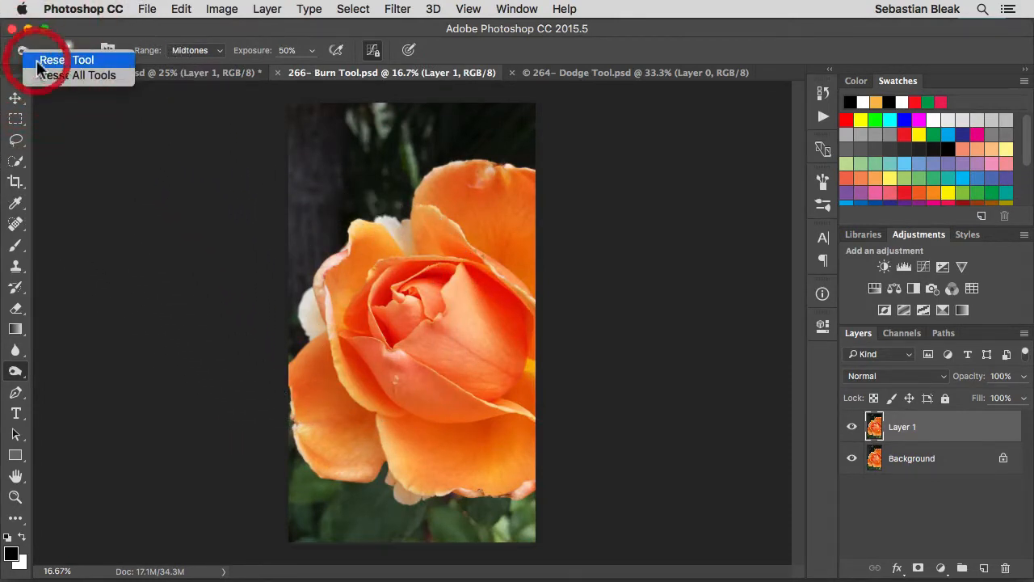
{"action": "left_click", "coordinate": [49, 60]}
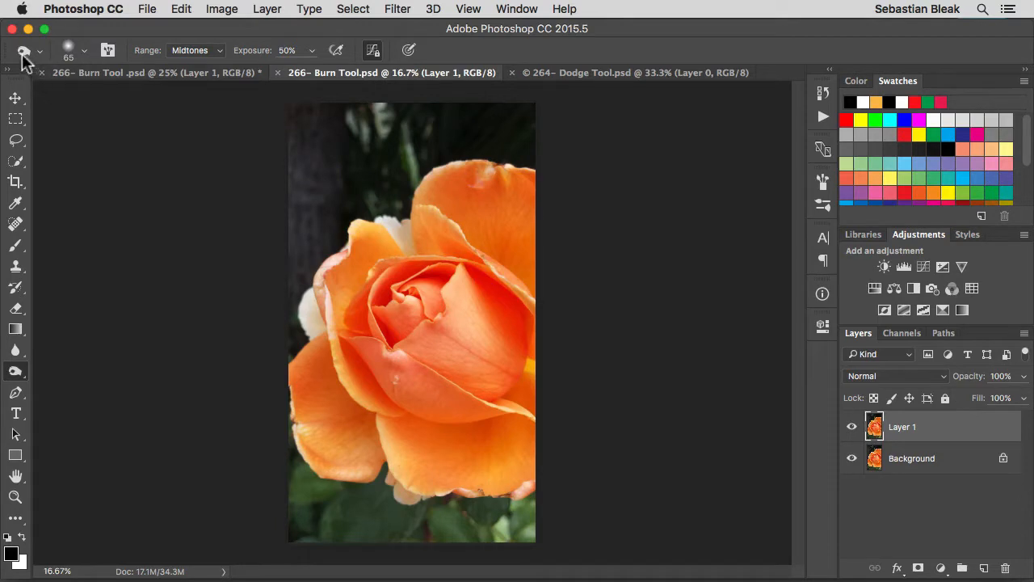
Examine the Burn tool's presets and the brush picker's size, hardness, brush list and options.
{"action": "left_click", "coordinate": [23, 52]}
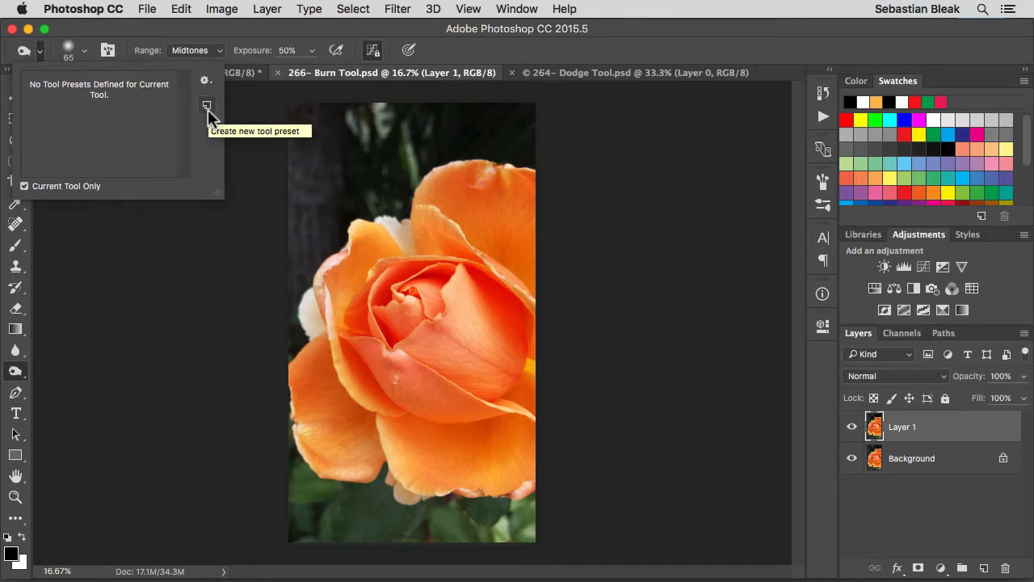
{"action": "left_click", "coordinate": [39, 57]}
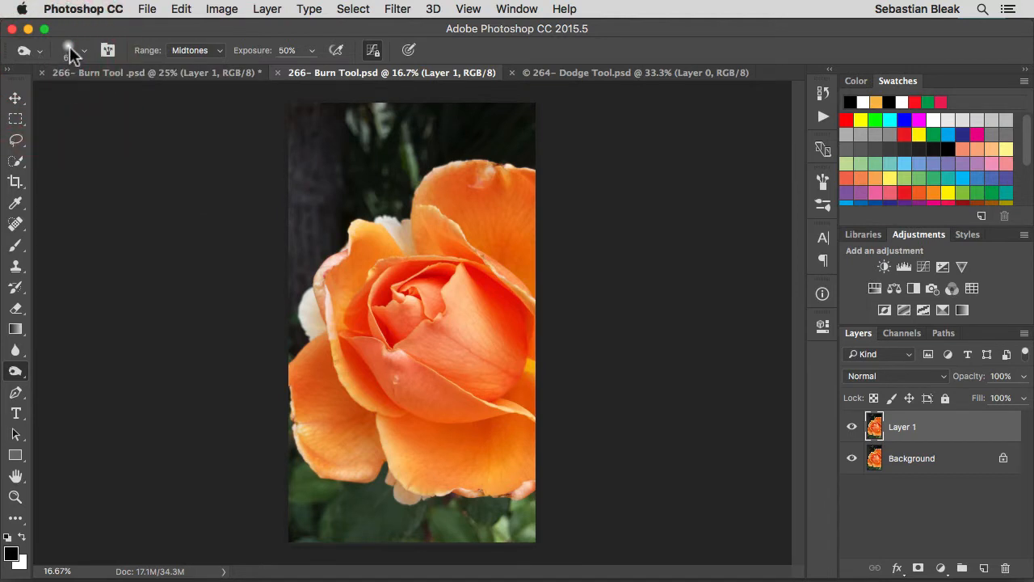
{"action": "left_click", "coordinate": [71, 52]}
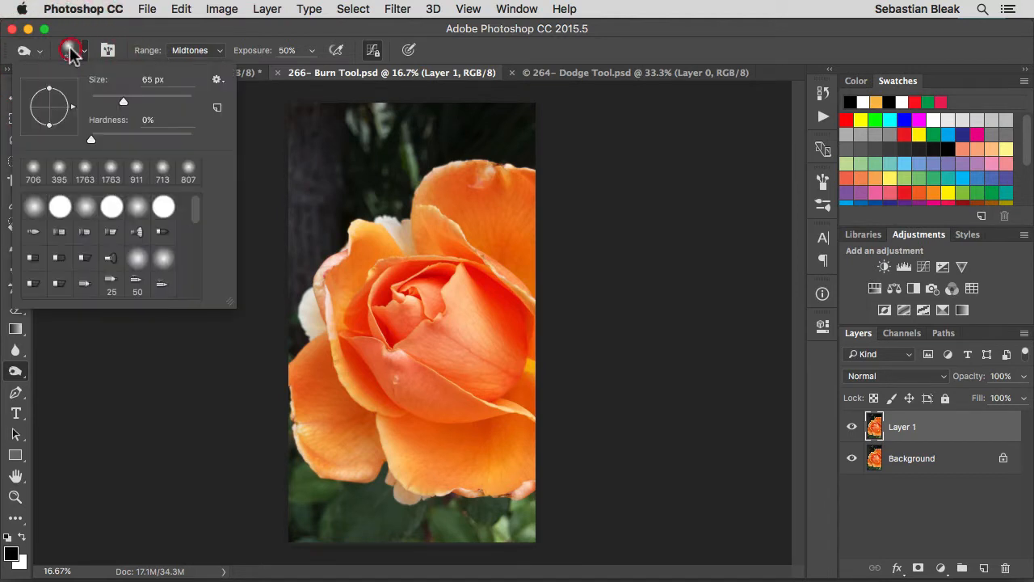
{"action": "left_click", "coordinate": [160, 80]}
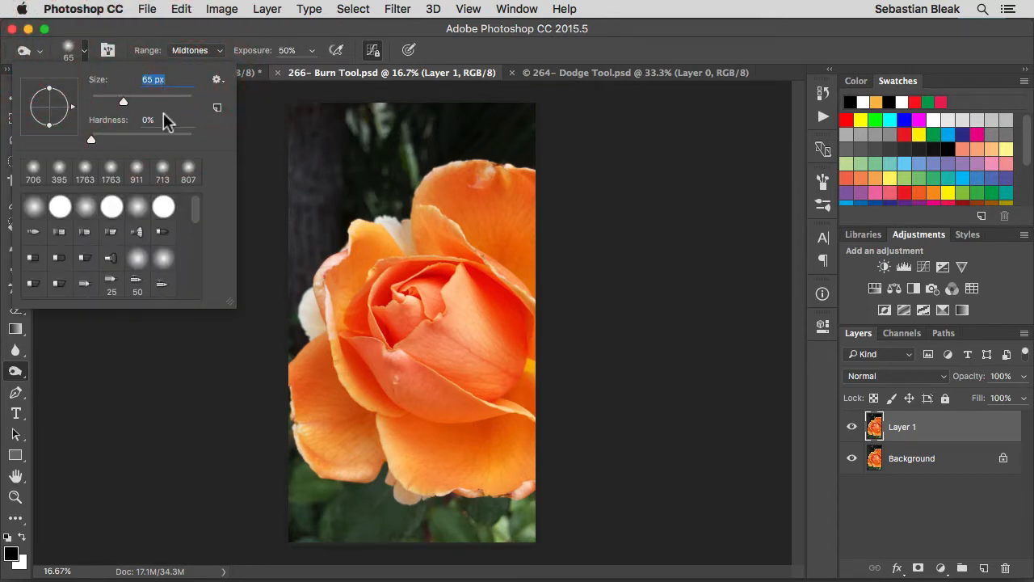
{"action": "left_click", "coordinate": [145, 120]}
{"action": "mouse_move", "coordinate": [197, 212]}
{"action": "left_mouse_down"}
{"action": "mouse_move", "coordinate": [199, 296]}
{"action": "mouse_move", "coordinate": [194, 213]}
{"action": "left_mouse_up"}
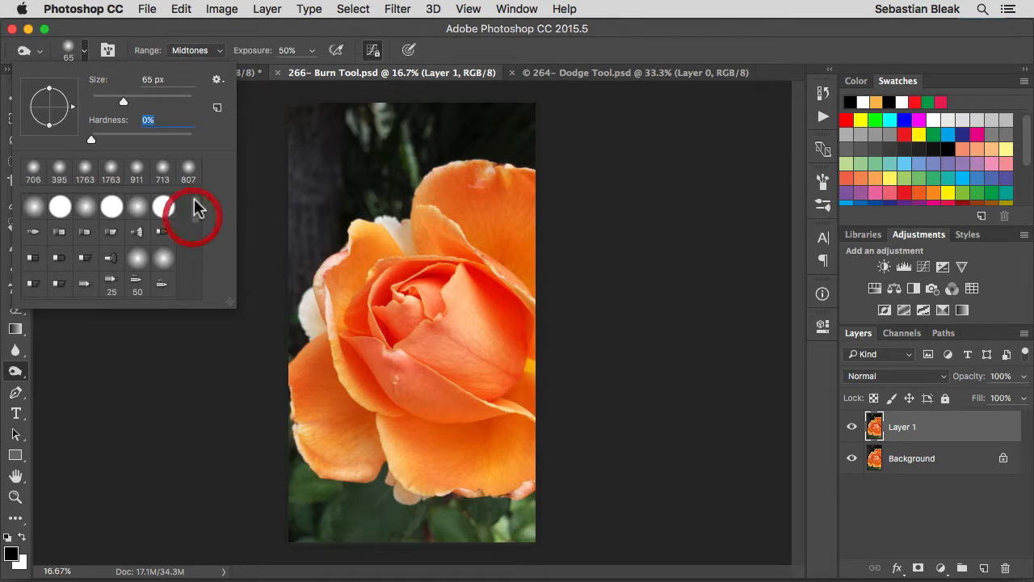
{"action": "left_click", "coordinate": [216, 84]}
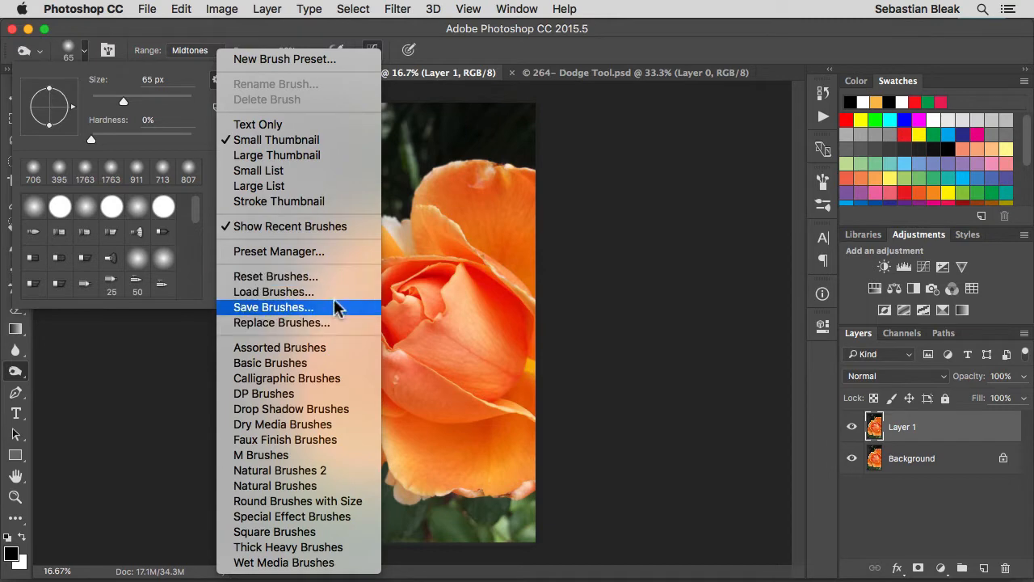
{"action": "key", "text": "Escape"}
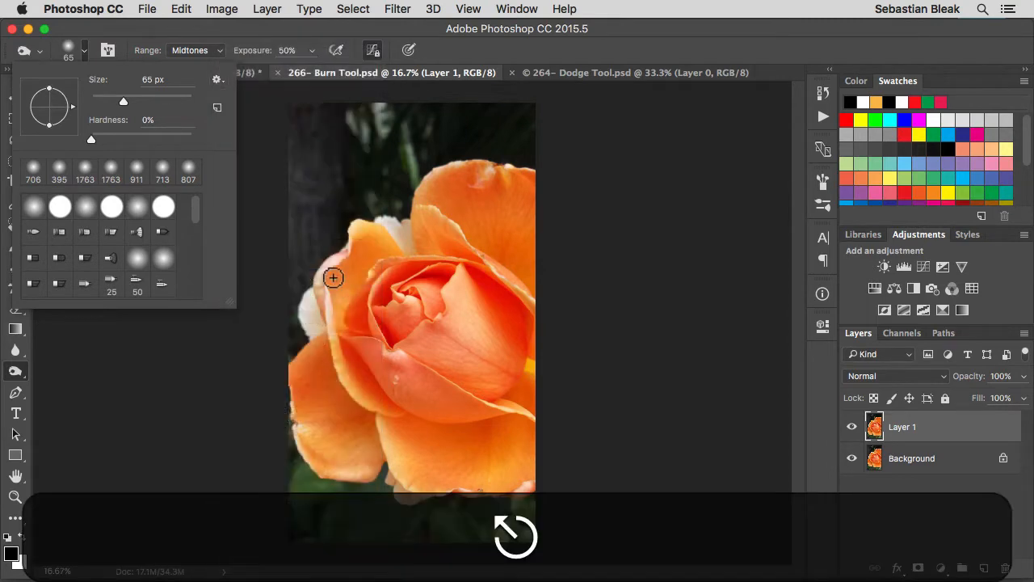
{"action": "key", "text": "Escape"}
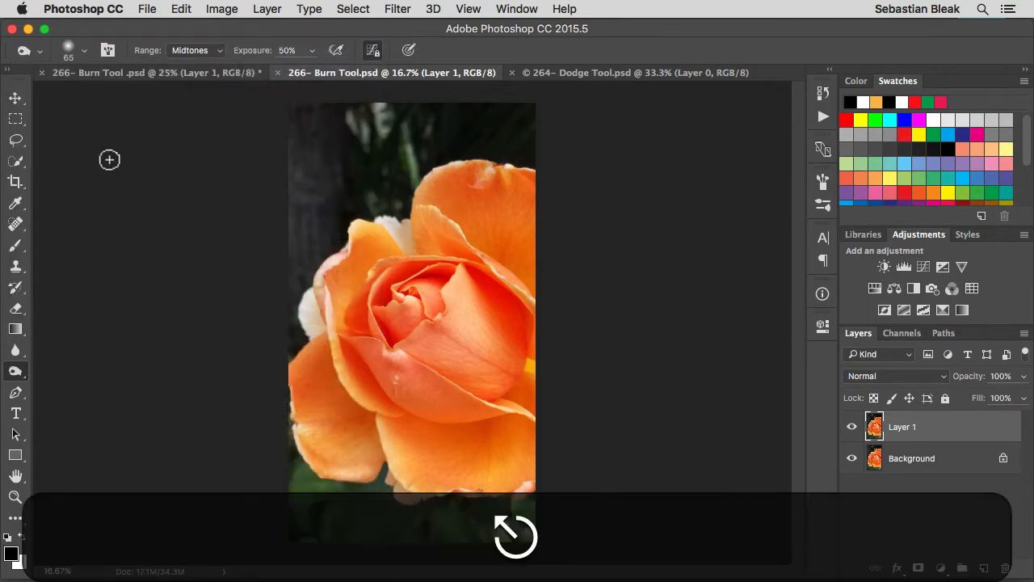
Review the brush tip and dynamics options in the full brush settings, and close them.
{"action": "left_click", "coordinate": [106, 50]}
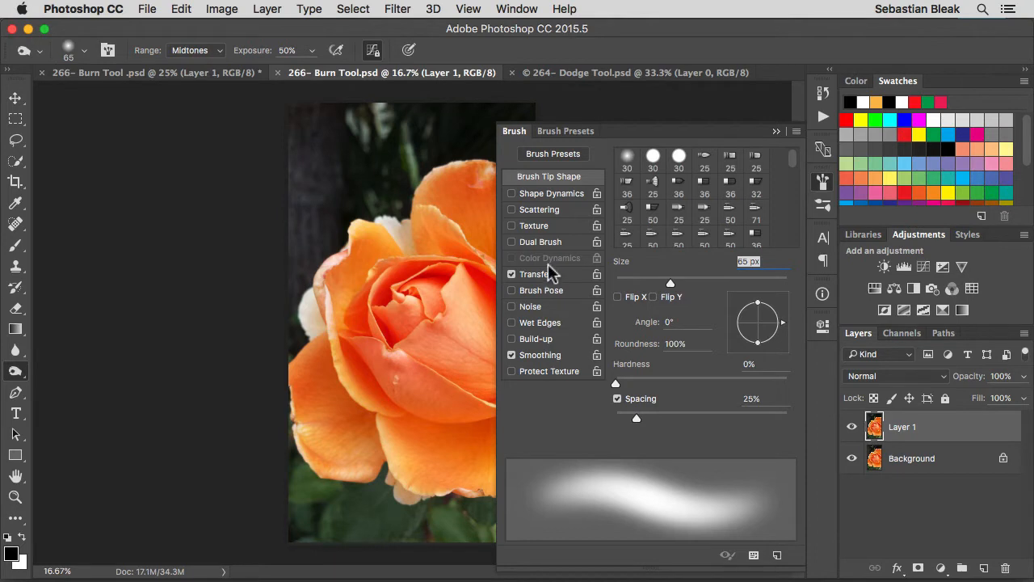
{"action": "mouse_move", "coordinate": [794, 162]}
{"action": "left_mouse_down"}
{"action": "mouse_move", "coordinate": [795, 222]}
{"action": "mouse_move", "coordinate": [796, 155]}
{"action": "left_mouse_up"}
{"action": "left_click", "coordinate": [588, 185]}
{"action": "left_click", "coordinate": [108, 51]}
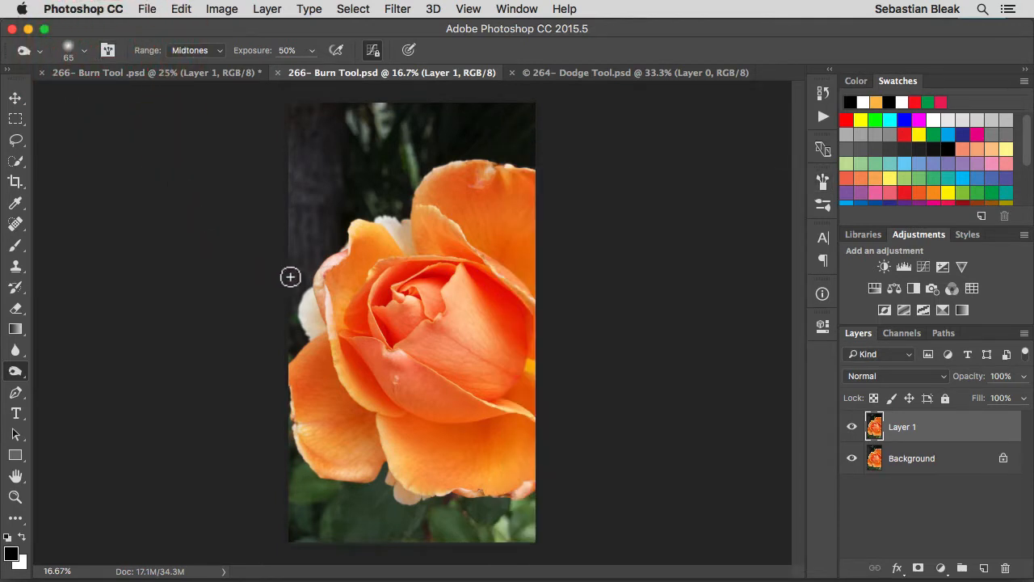
Inspect the size, hardness and brush choices in the brush picker opened over the rose, leaving them unchanged.
{"action": "right_click", "coordinate": [406, 239]}
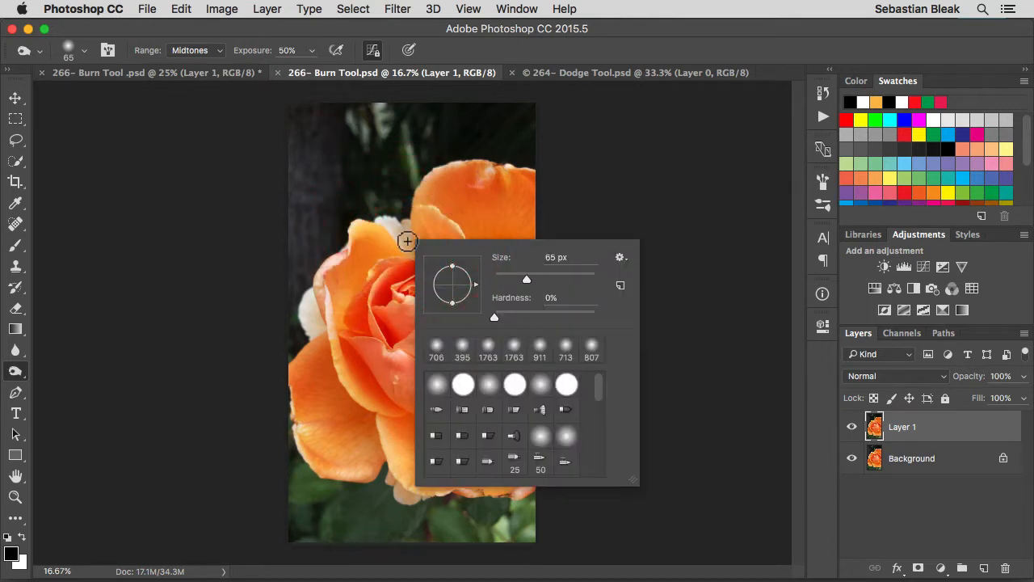
{"action": "left_click", "coordinate": [554, 258]}
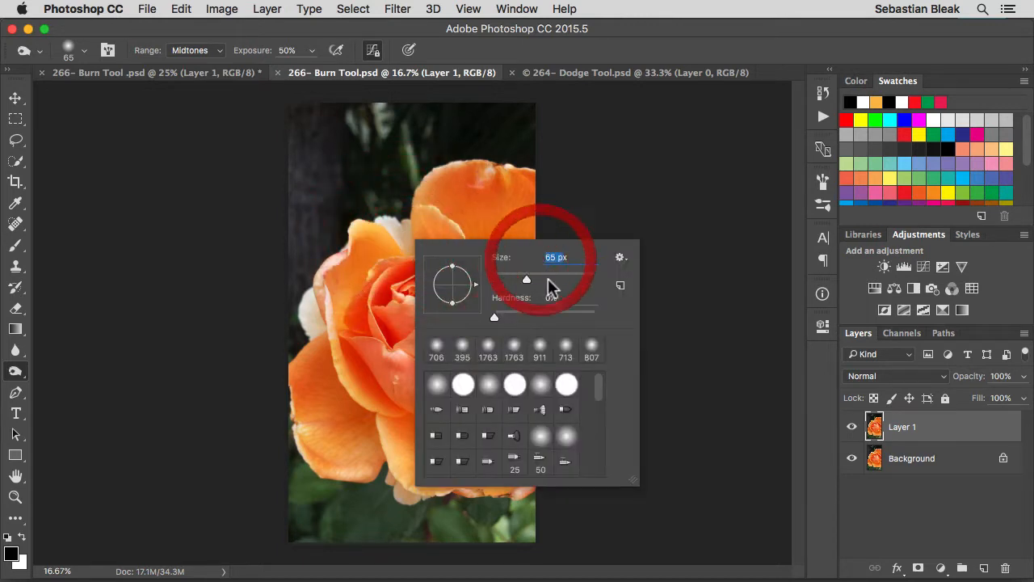
{"action": "left_click", "coordinate": [553, 297]}
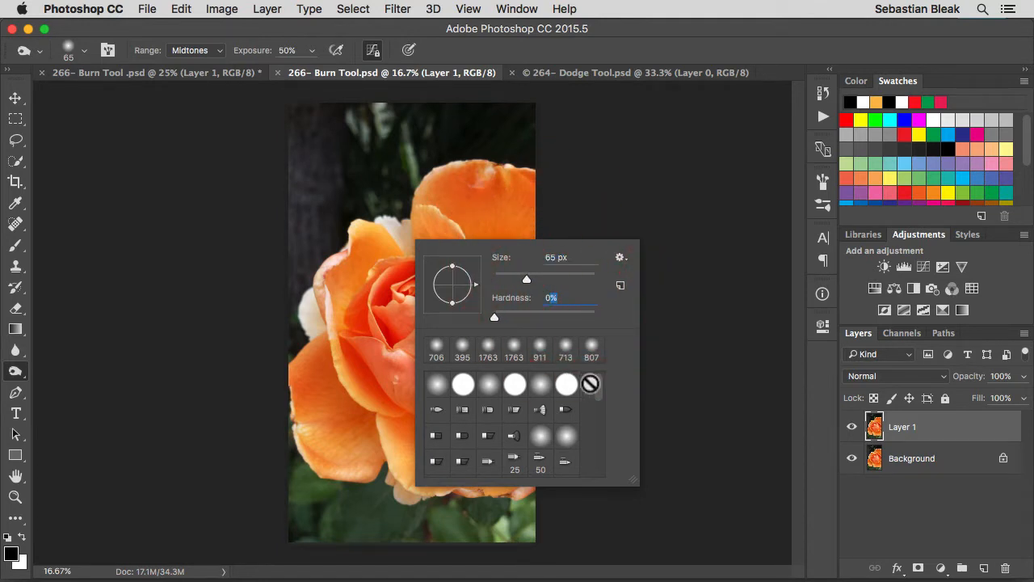
{"action": "mouse_move", "coordinate": [600, 390]}
{"action": "left_mouse_down"}
{"action": "mouse_move", "coordinate": [598, 472]}
{"action": "mouse_move", "coordinate": [598, 388]}
{"action": "left_mouse_up"}
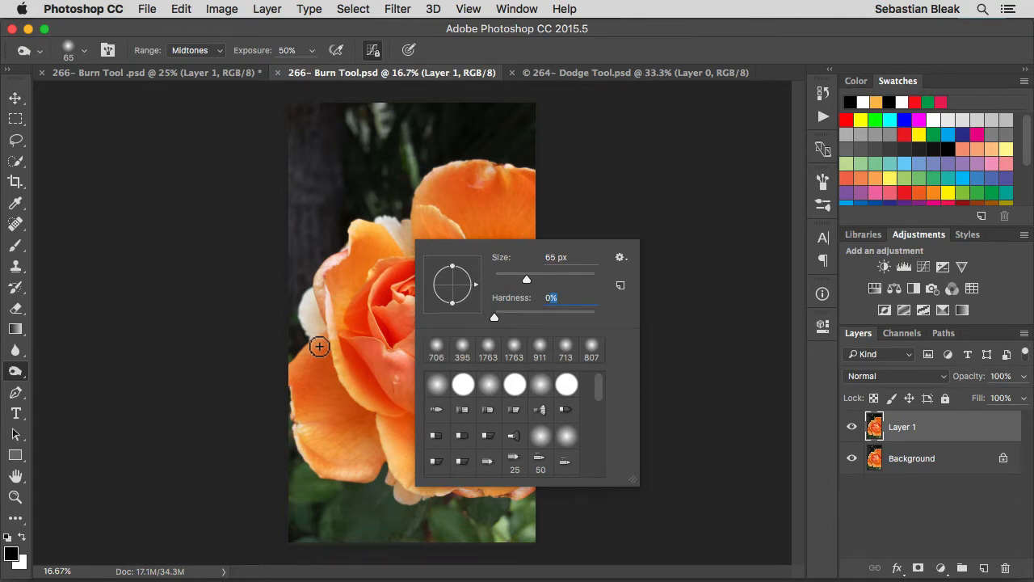
{"action": "key", "text": "Escape"}
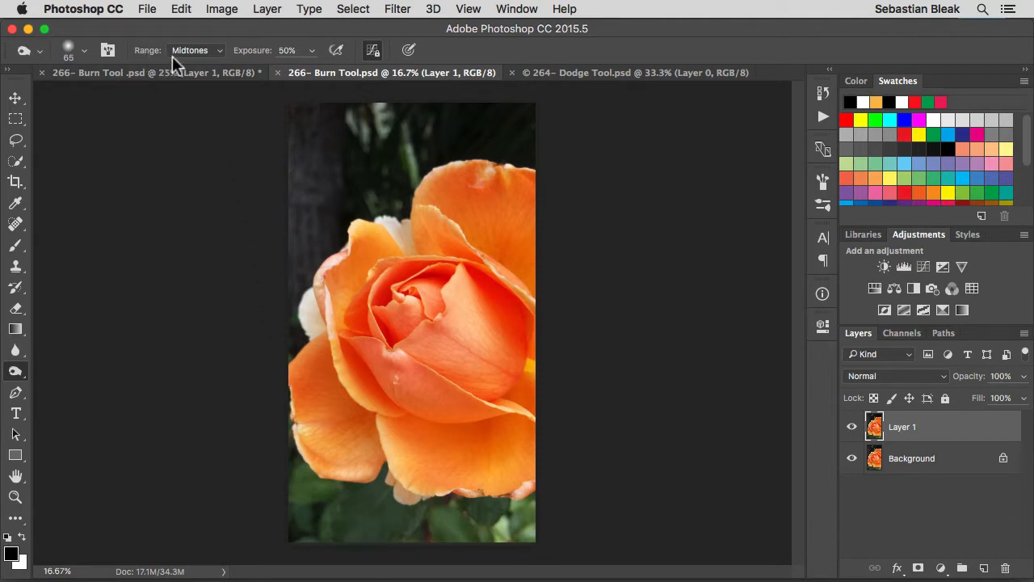
Keep the Burn tool's range at Midtones and set its exposure to 97%.
{"action": "left_click", "coordinate": [219, 50]}
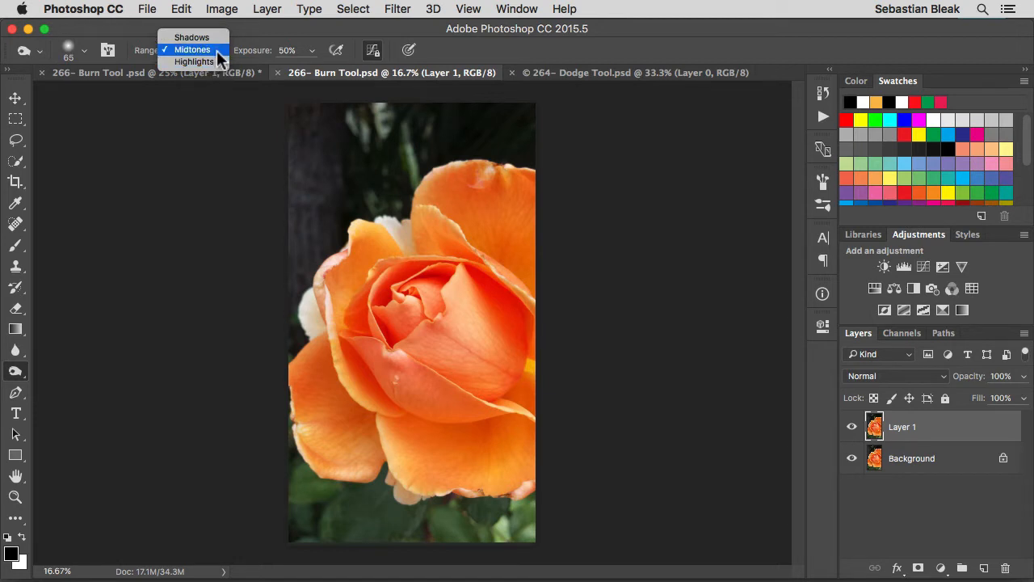
{"action": "left_click", "coordinate": [216, 50]}
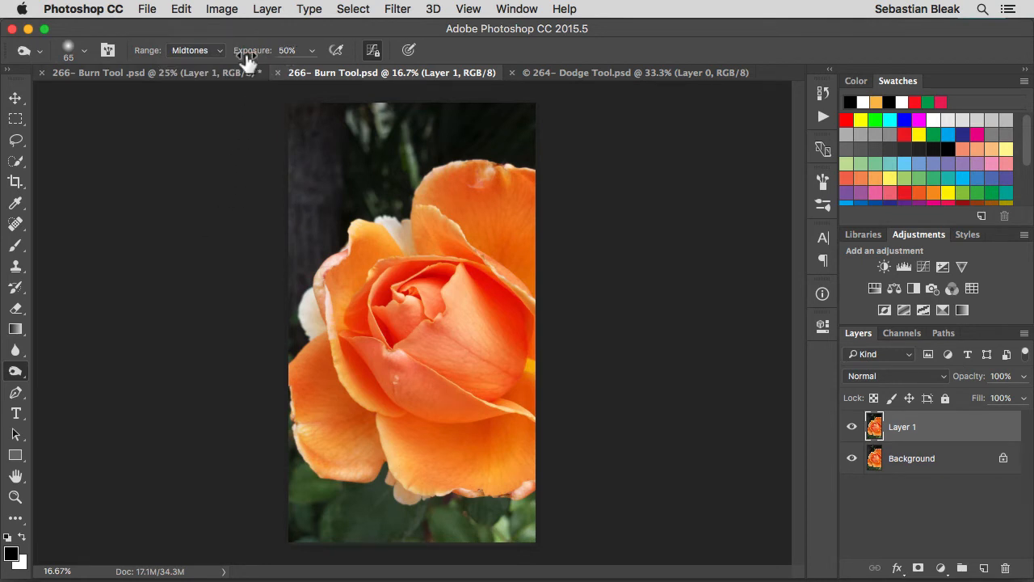
{"action": "left_click_drag", "start_coordinate": [245, 54], "coordinate": [282, 65]}
Enlarge the brush to 1066 px and burn the dark background to the upper left of the rose.
{"action": "key", "text": "ctrl+alt"}
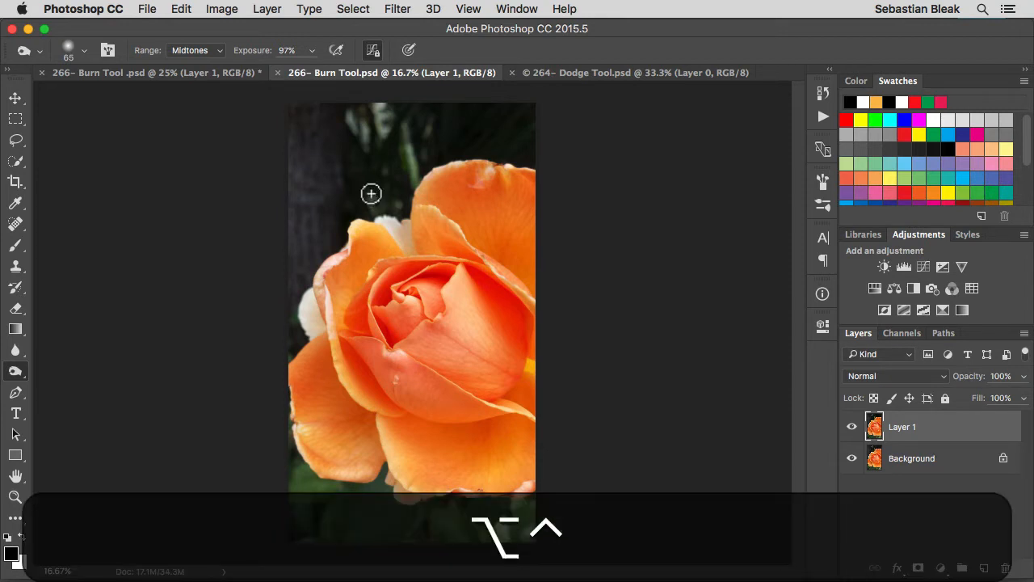
{"action": "mouse_move", "coordinate": [371, 193]}
{"action": "left_mouse_down"}
{"action": "mouse_move", "coordinate": [417, 199]}
{"action": "mouse_move", "coordinate": [435, 191]}
{"action": "mouse_move", "coordinate": [396, 194]}
{"action": "mouse_move", "coordinate": [450, 187]}
{"action": "mouse_move", "coordinate": [438, 187]}
{"action": "mouse_move", "coordinate": [443, 195]}
{"action": "left_mouse_up"}
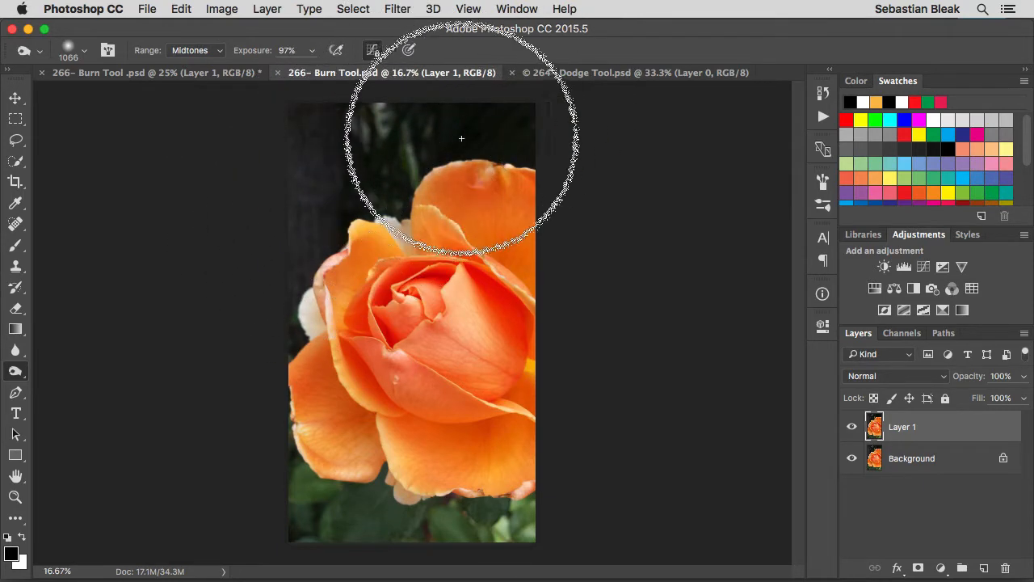
{"action": "left_click", "coordinate": [319, 164]}
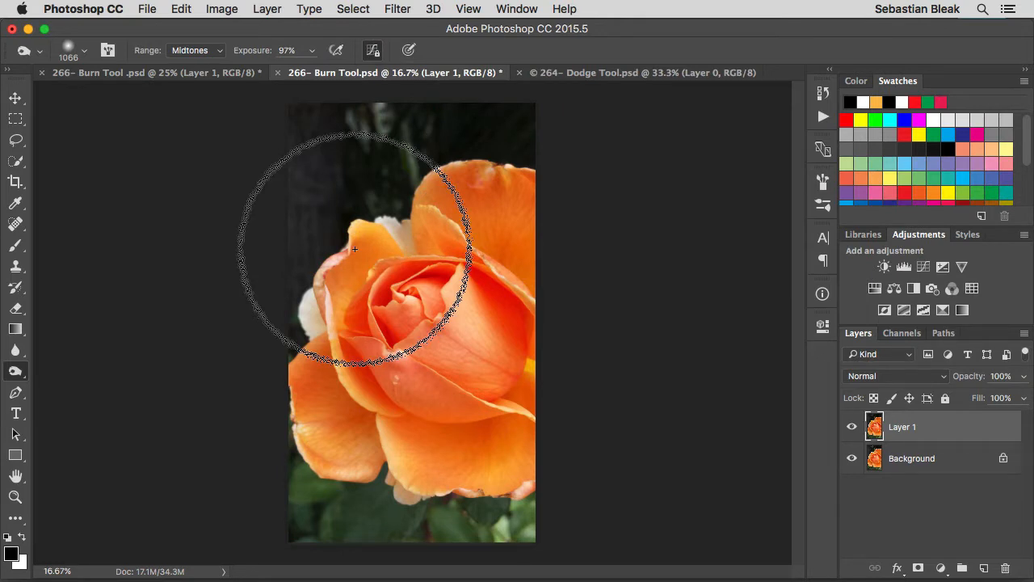
Set the Burn exposure to 25% and compare the rose photo with Layer 1 hidden and shown.
{"action": "key", "text": "2"}
{"action": "key", "text": "5"}
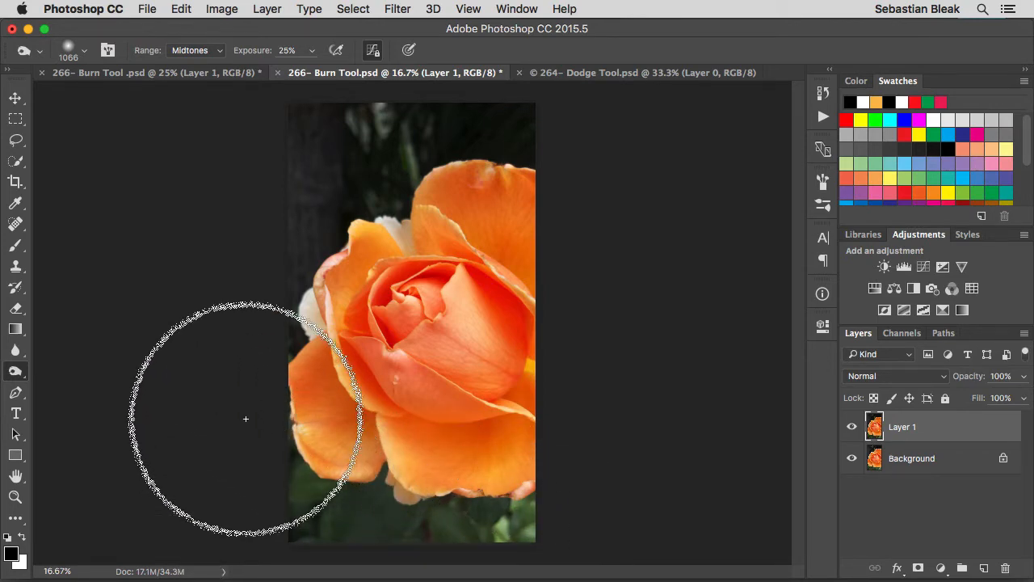
{"action": "left_click", "coordinate": [852, 429]}
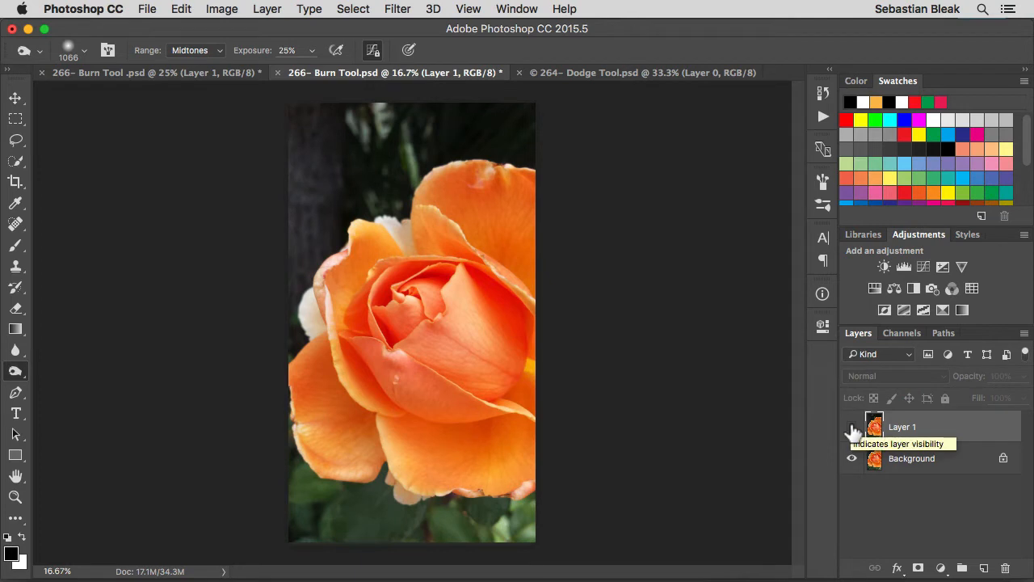
{"action": "left_click", "coordinate": [852, 428]}
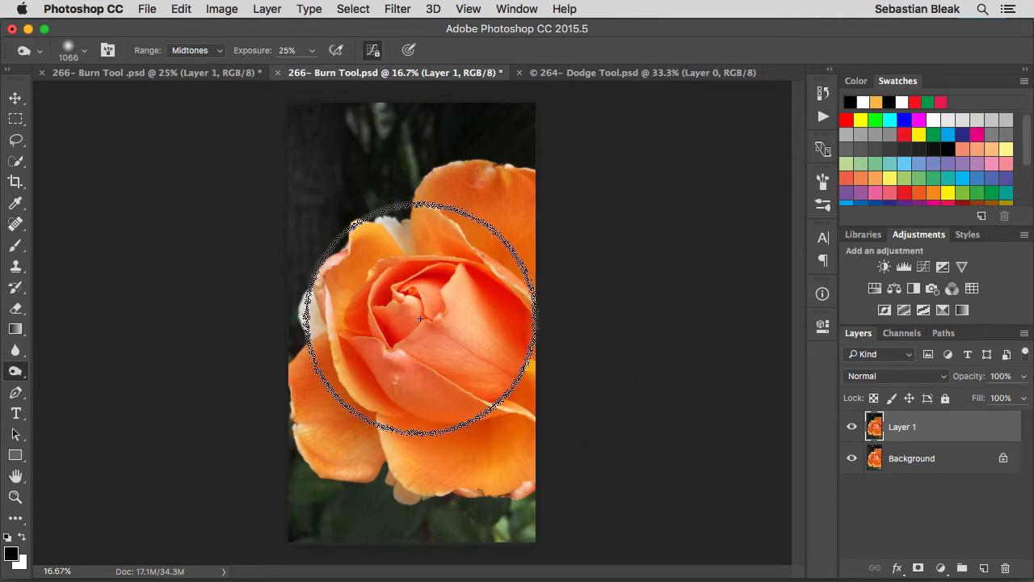
Set the exposure to 100%, enlarge the brush to 1772 px and burn over the rose.
{"action": "key", "text": "0"}
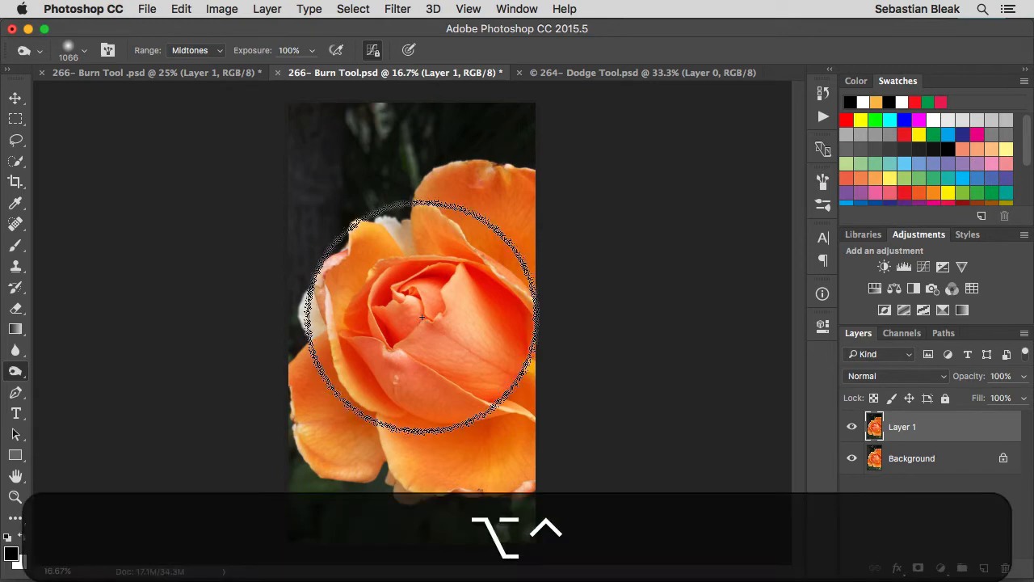
{"action": "left_click_drag", "start_coordinate": [422, 317], "coordinate": [469, 314]}
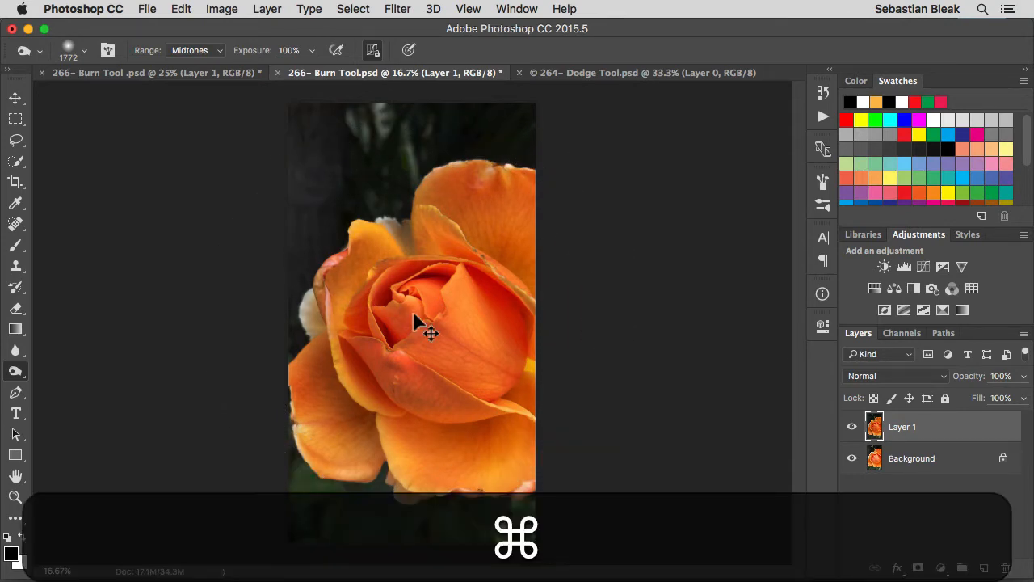
Undo the last burn strokes on the rose.
{"action": "key", "text": "alt+super+z"}
{"action": "key", "text": "alt+super+z"}
{"action": "key", "text": "alt+super+z"}
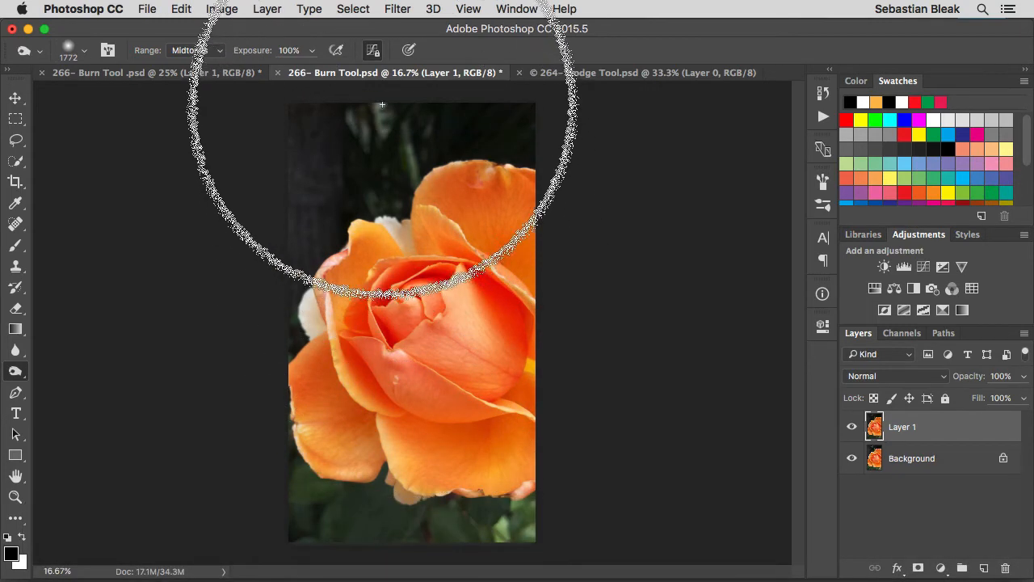
Turn off Protect Tones, try burning over the rose's centre at 100% exposure and undo the strokes.
{"action": "left_click", "coordinate": [372, 50]}
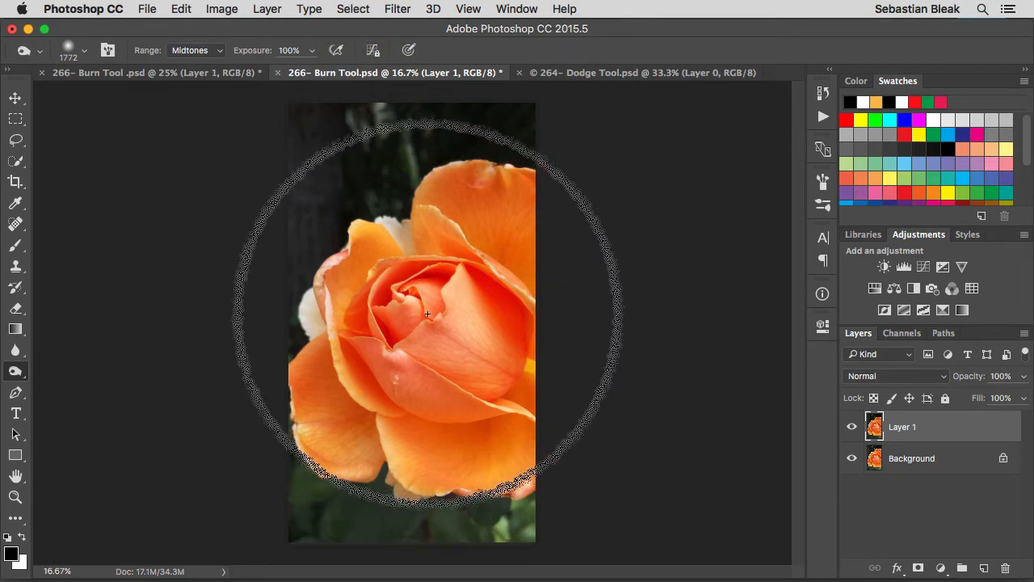
{"action": "mouse_move", "coordinate": [427, 320]}
{"action": "left_mouse_down"}
{"action": "mouse_move", "coordinate": [403, 316]}
{"action": "mouse_move", "coordinate": [397, 332]}
{"action": "mouse_move", "coordinate": [445, 335]}
{"action": "mouse_move", "coordinate": [444, 296]}
{"action": "mouse_move", "coordinate": [376, 323]}
{"action": "mouse_move", "coordinate": [401, 362]}
{"action": "mouse_move", "coordinate": [447, 334]}
{"action": "mouse_move", "coordinate": [429, 293]}
{"action": "mouse_move", "coordinate": [408, 303]}
{"action": "mouse_move", "coordinate": [427, 322]}
{"action": "mouse_move", "coordinate": [436, 308]}
{"action": "mouse_move", "coordinate": [387, 315]}
{"action": "mouse_move", "coordinate": [391, 350]}
{"action": "mouse_move", "coordinate": [452, 347]}
{"action": "mouse_move", "coordinate": [466, 291]}
{"action": "mouse_move", "coordinate": [401, 292]}
{"action": "mouse_move", "coordinate": [378, 327]}
{"action": "mouse_move", "coordinate": [383, 358]}
{"action": "mouse_move", "coordinate": [422, 368]}
{"action": "mouse_move", "coordinate": [454, 335]}
{"action": "mouse_move", "coordinate": [419, 293]}
{"action": "mouse_move", "coordinate": [373, 320]}
{"action": "mouse_move", "coordinate": [370, 350]}
{"action": "mouse_move", "coordinate": [403, 365]}
{"action": "mouse_move", "coordinate": [434, 352]}
{"action": "mouse_move", "coordinate": [426, 277]}
{"action": "mouse_move", "coordinate": [367, 307]}
{"action": "mouse_move", "coordinate": [389, 366]}
{"action": "mouse_move", "coordinate": [446, 339]}
{"action": "mouse_move", "coordinate": [431, 295]}
{"action": "mouse_move", "coordinate": [382, 310]}
{"action": "mouse_move", "coordinate": [385, 341]}
{"action": "mouse_move", "coordinate": [424, 346]}
{"action": "mouse_move", "coordinate": [437, 313]}
{"action": "mouse_move", "coordinate": [408, 320]}
{"action": "left_mouse_up"}
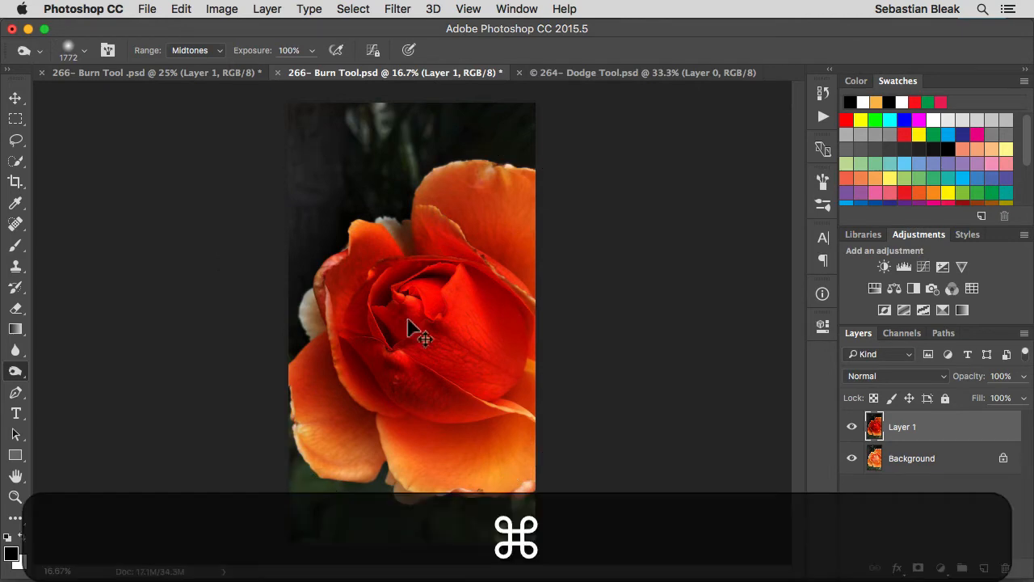
{"action": "key", "text": "alt+super+z"}
{"action": "key", "text": "alt+super+z"}
{"action": "key", "text": "alt+super+z"}
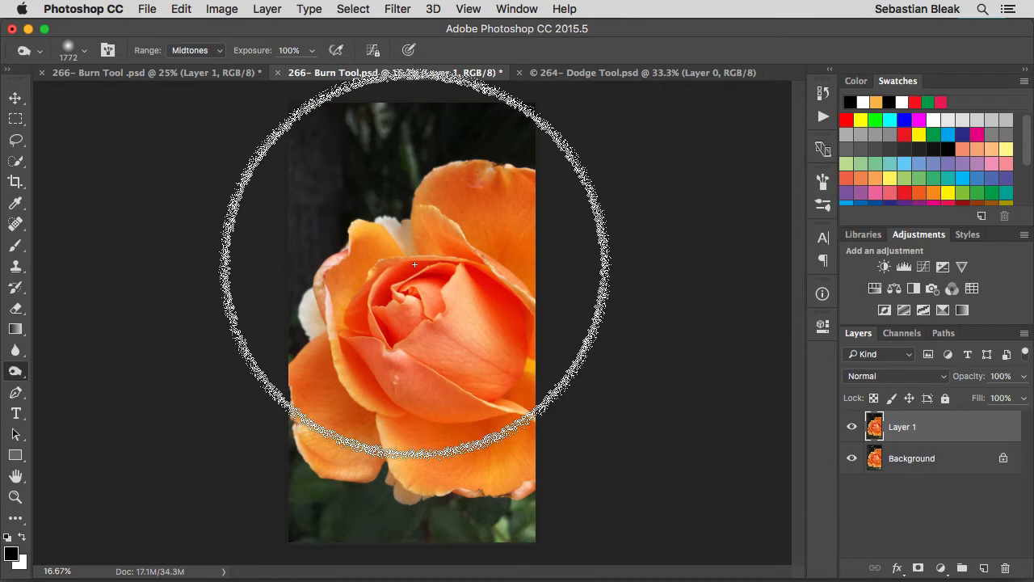
Compare burning the rose's centre with airbrush build-up off and on, undoing each stroke.
{"action": "left_click", "coordinate": [334, 51]}
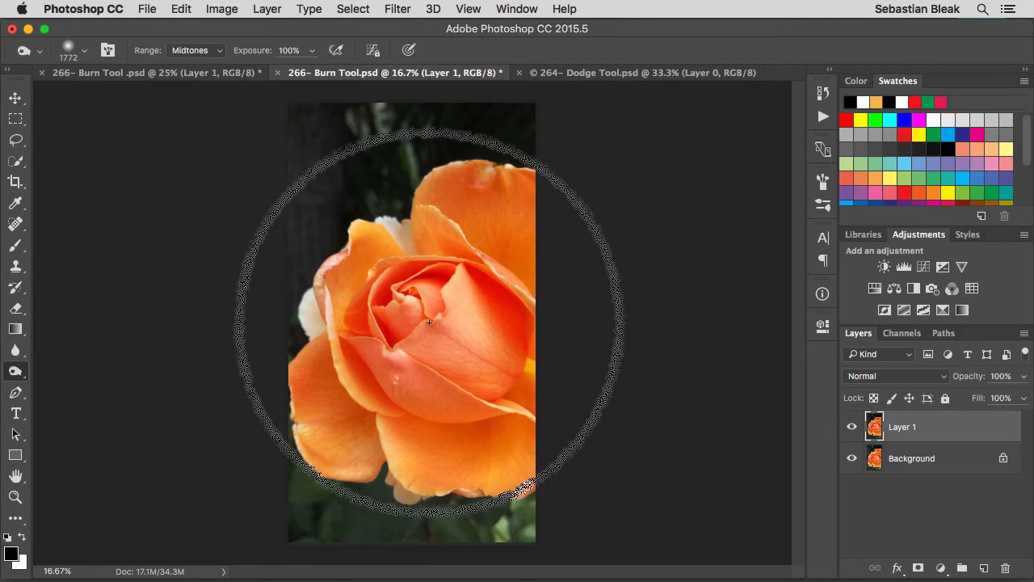
{"action": "left_click_drag", "start_coordinate": [429, 322], "coordinate": [425, 320]}
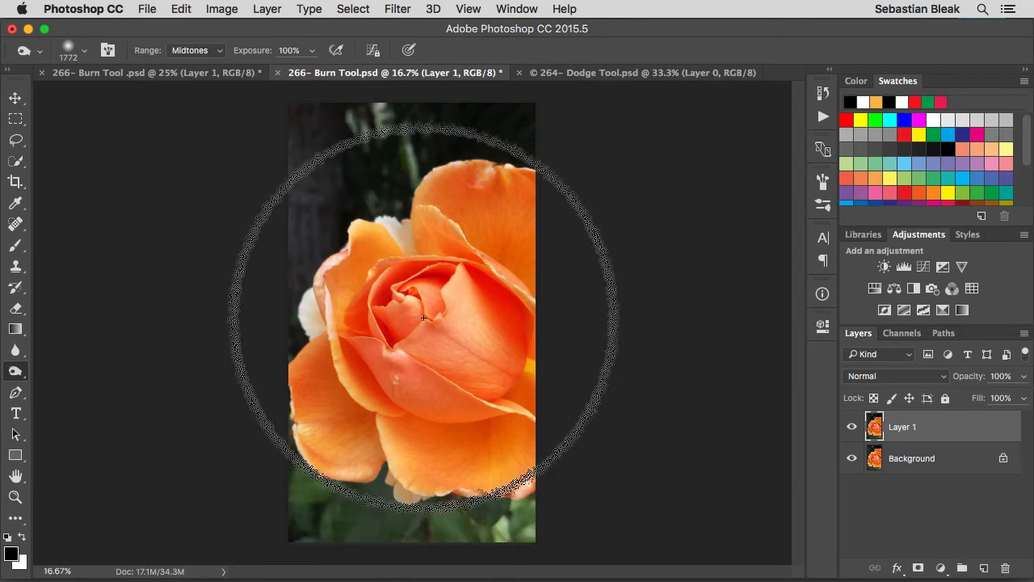
{"action": "left_click", "coordinate": [336, 50]}
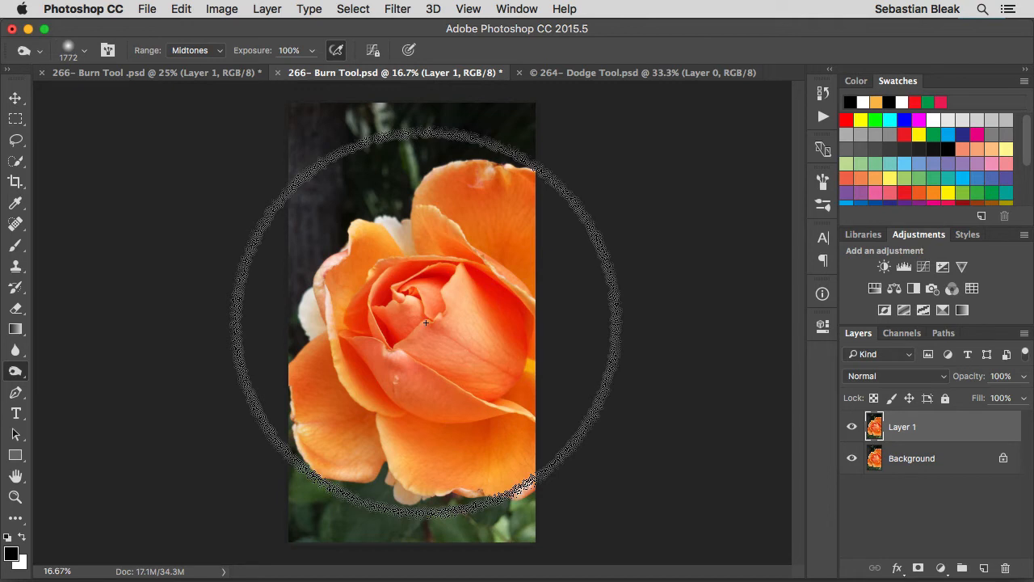
{"action": "left_click_drag", "start_coordinate": [426, 323], "coordinate": [426, 322]}
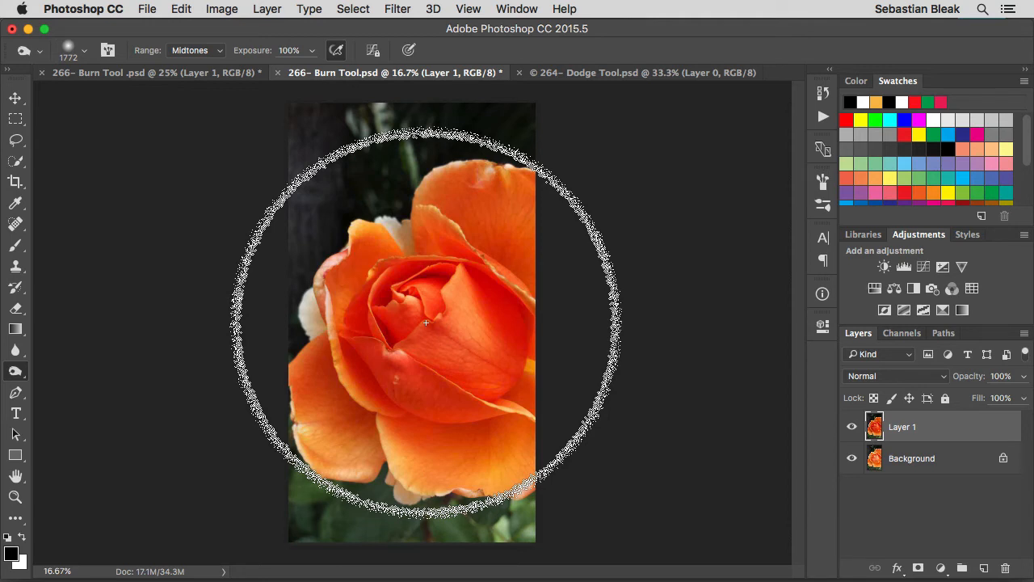
{"action": "key", "text": "super+z"}
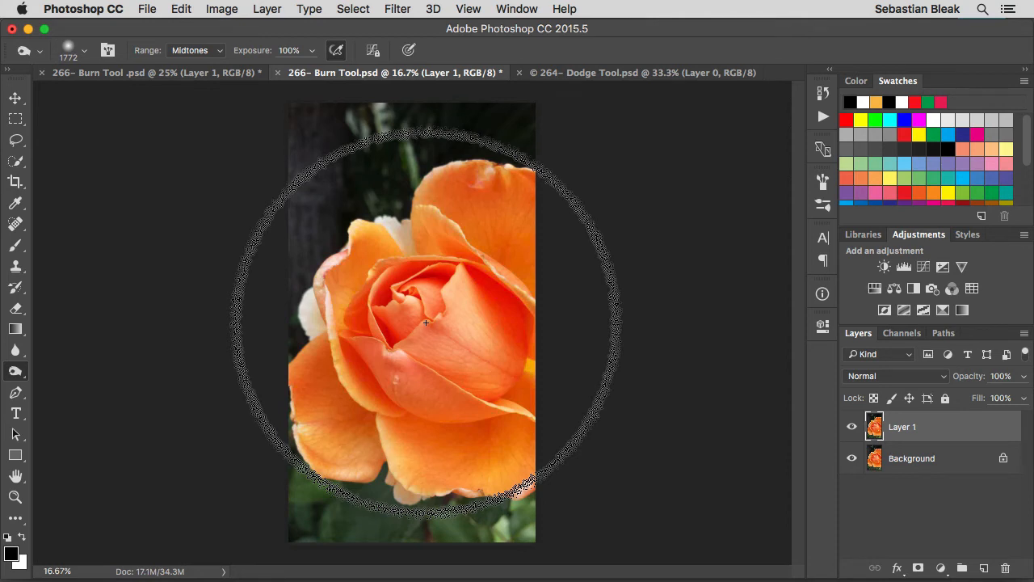
{"action": "left_click", "coordinate": [425, 323]}
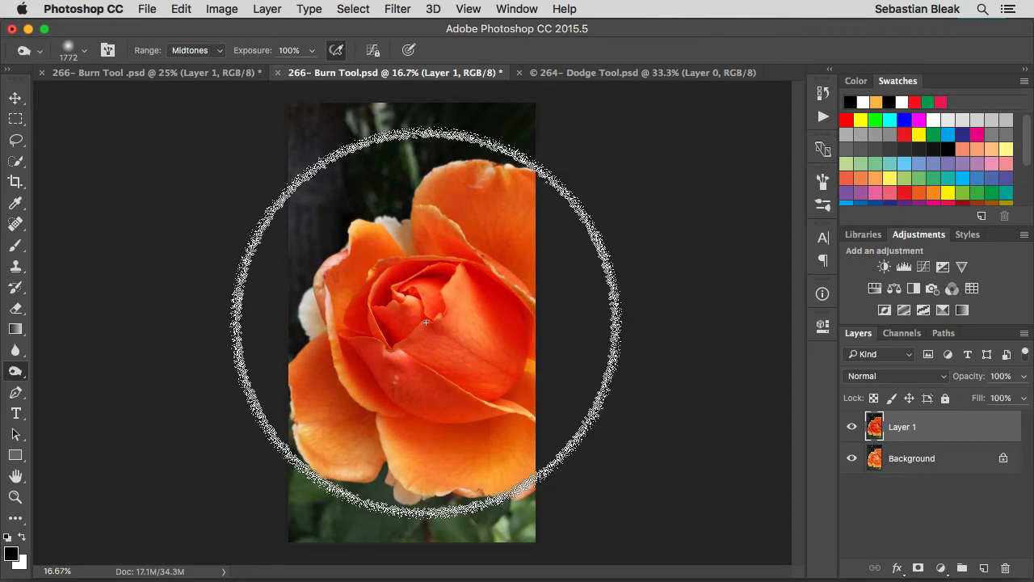
{"action": "key", "text": "super+z"}
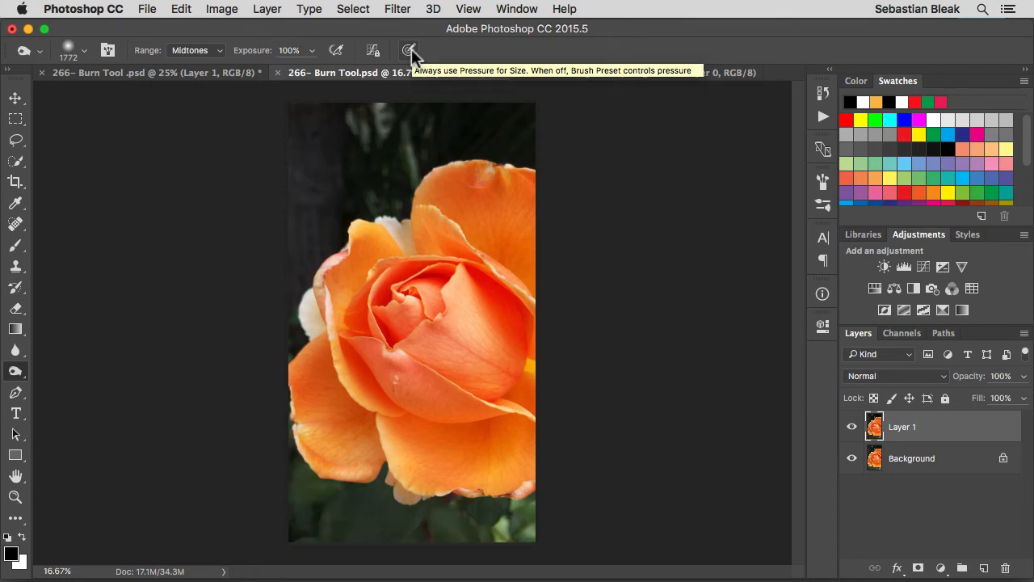
Check the pressure-for-size option and the brush's size and hardness settings, closing them without changes.
{"action": "left_click", "coordinate": [409, 51]}
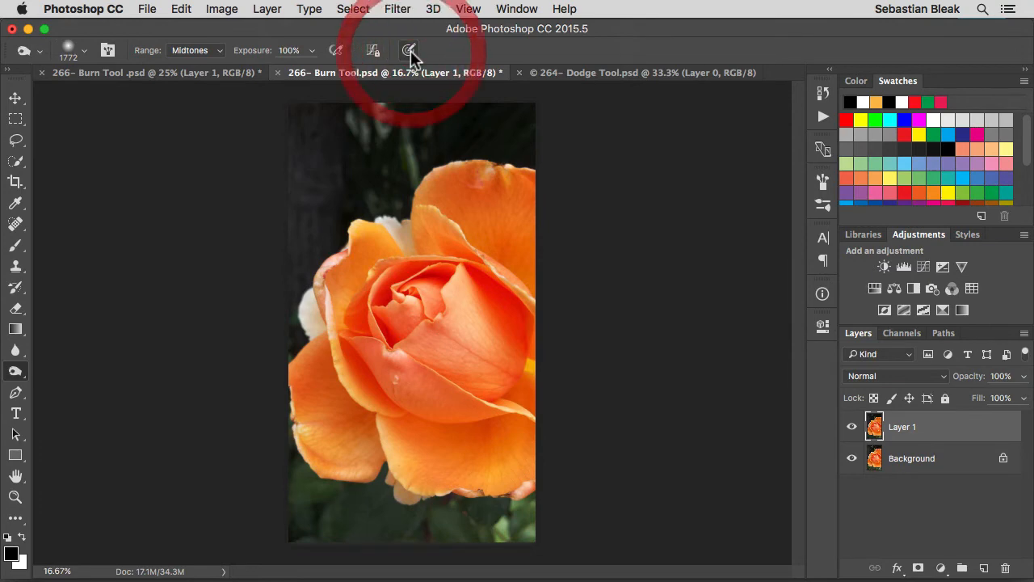
{"action": "right_click", "coordinate": [386, 253]}
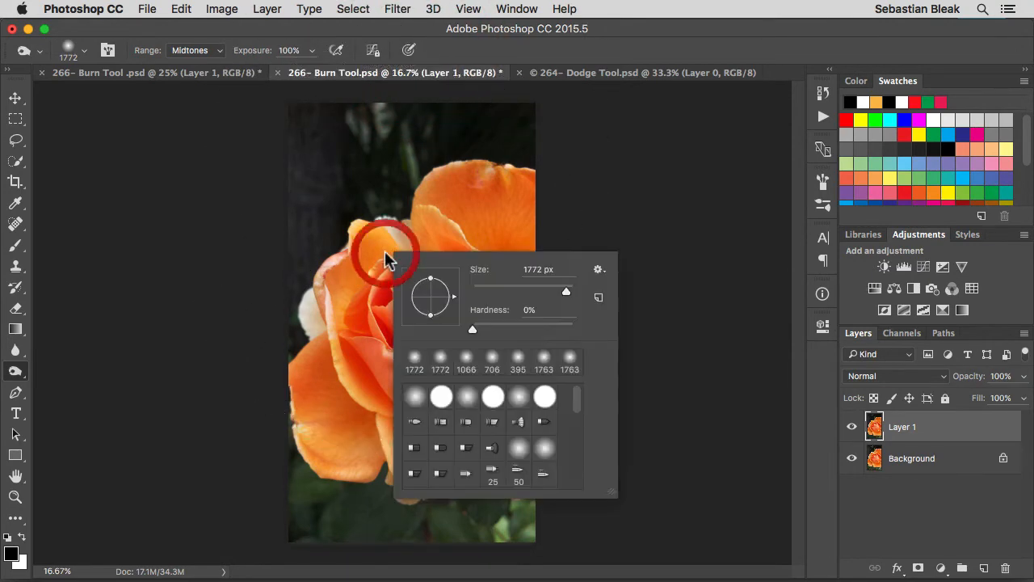
{"action": "left_click", "coordinate": [529, 269]}
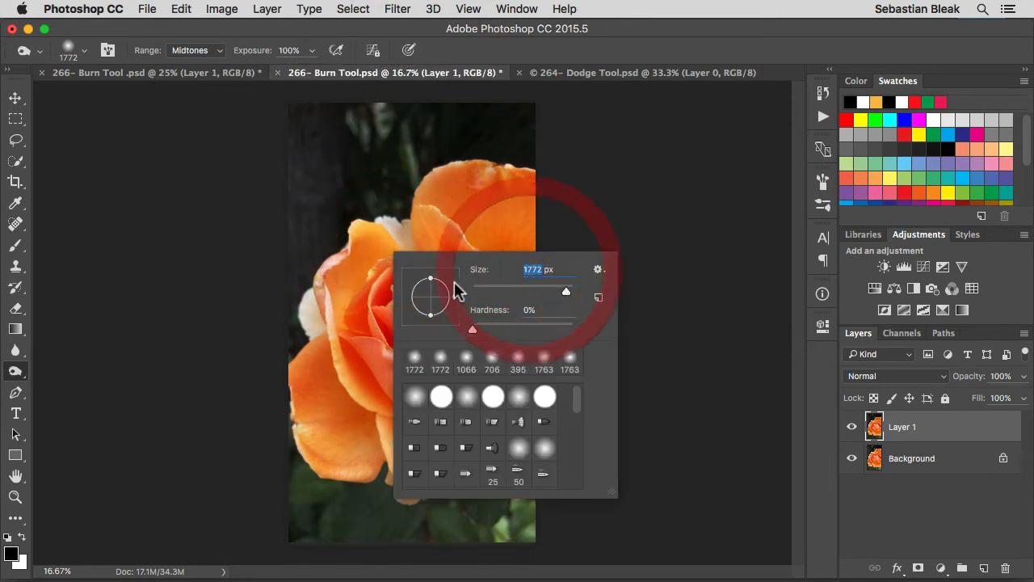
{"action": "key", "text": "Escape"}
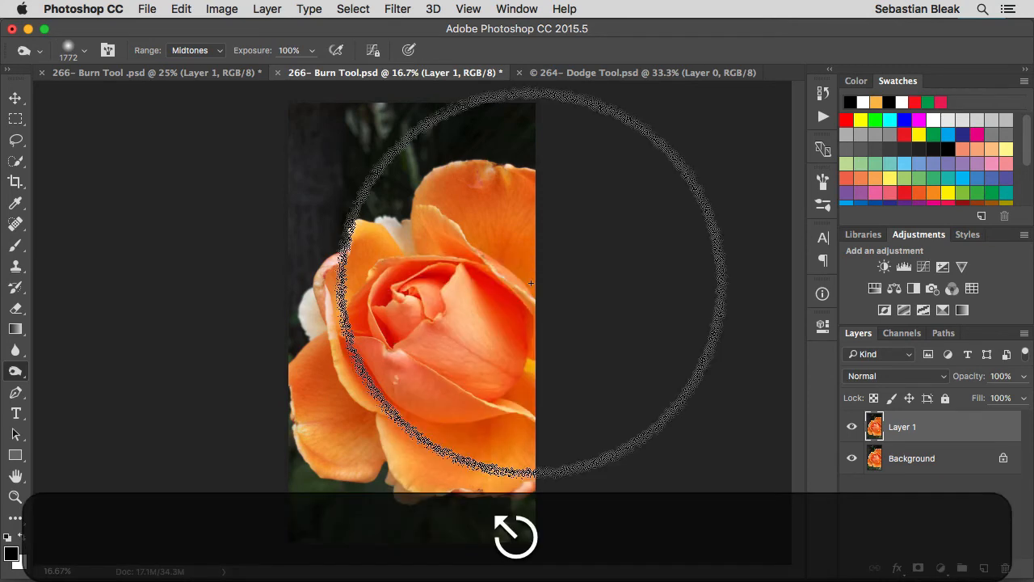
In 264- Dodge Tool.psd, reduce the brush to 800 px, burn over the teeth and lips, and return to the rose document.
{"action": "left_click", "coordinate": [576, 72]}
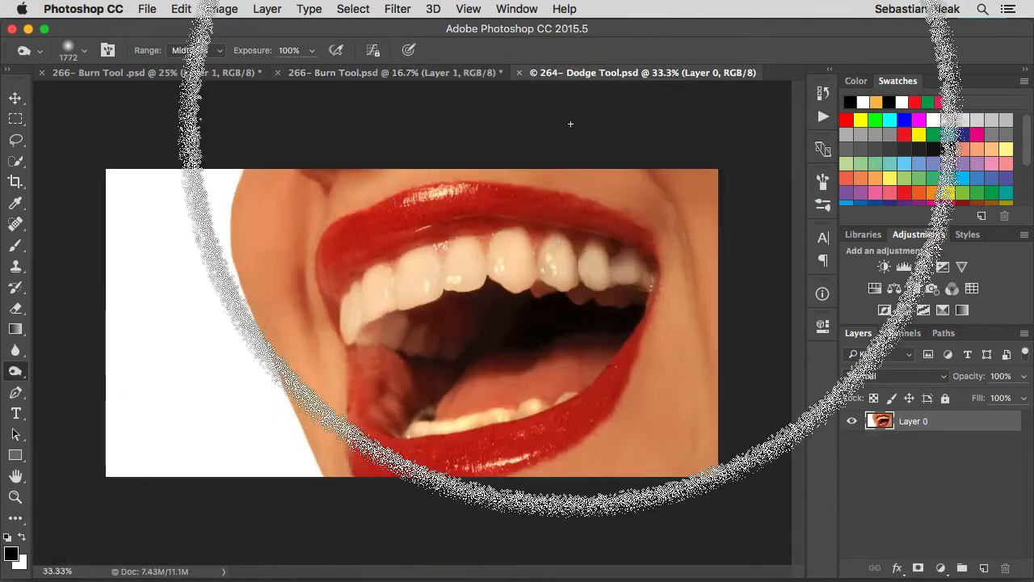
{"action": "key", "text": "bracketleft"}
{"action": "key", "text": "bracketleft"}
{"action": "key", "text": "bracketleft"}
{"action": "key", "text": "bracketleft"}
{"action": "key", "text": "bracketleft"}
{"action": "key", "text": "bracketleft"}
{"action": "key", "text": "bracketleft"}
{"action": "key", "text": "bracketleft"}
{"action": "key", "text": "bracketleft"}
{"action": "key", "text": "bracketleft"}
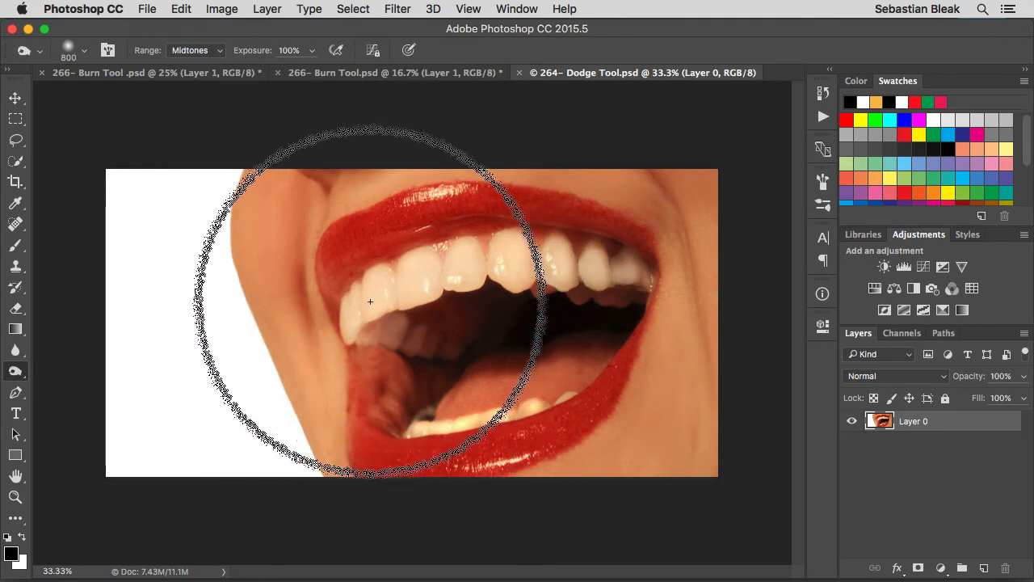
{"action": "mouse_move", "coordinate": [399, 294]}
{"action": "left_mouse_down"}
{"action": "mouse_move", "coordinate": [534, 276]}
{"action": "mouse_move", "coordinate": [610, 279]}
{"action": "mouse_move", "coordinate": [481, 297]}
{"action": "mouse_move", "coordinate": [464, 347]}
{"action": "mouse_move", "coordinate": [471, 434]}
{"action": "mouse_move", "coordinate": [554, 414]}
{"action": "mouse_move", "coordinate": [450, 252]}
{"action": "left_mouse_up"}
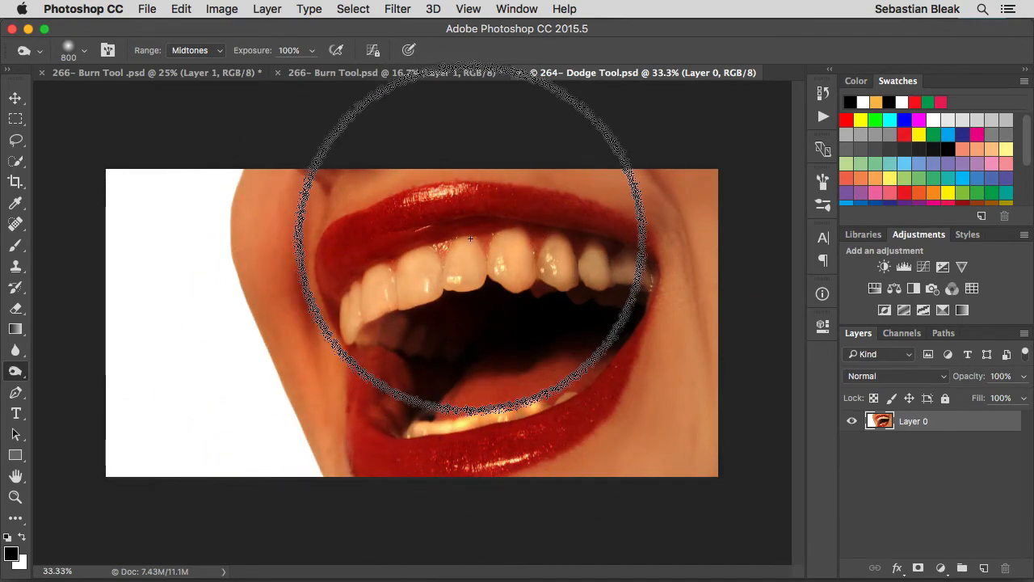
{"action": "mouse_move", "coordinate": [362, 310]}
{"action": "left_mouse_down"}
{"action": "mouse_move", "coordinate": [565, 264]}
{"action": "mouse_move", "coordinate": [601, 305]}
{"action": "mouse_move", "coordinate": [481, 451]}
{"action": "mouse_move", "coordinate": [426, 461]}
{"action": "mouse_move", "coordinate": [514, 448]}
{"action": "mouse_move", "coordinate": [571, 336]}
{"action": "mouse_move", "coordinate": [461, 282]}
{"action": "mouse_move", "coordinate": [378, 301]}
{"action": "mouse_move", "coordinate": [393, 295]}
{"action": "mouse_move", "coordinate": [373, 375]}
{"action": "mouse_move", "coordinate": [628, 369]}
{"action": "mouse_move", "coordinate": [441, 280]}
{"action": "left_mouse_up"}
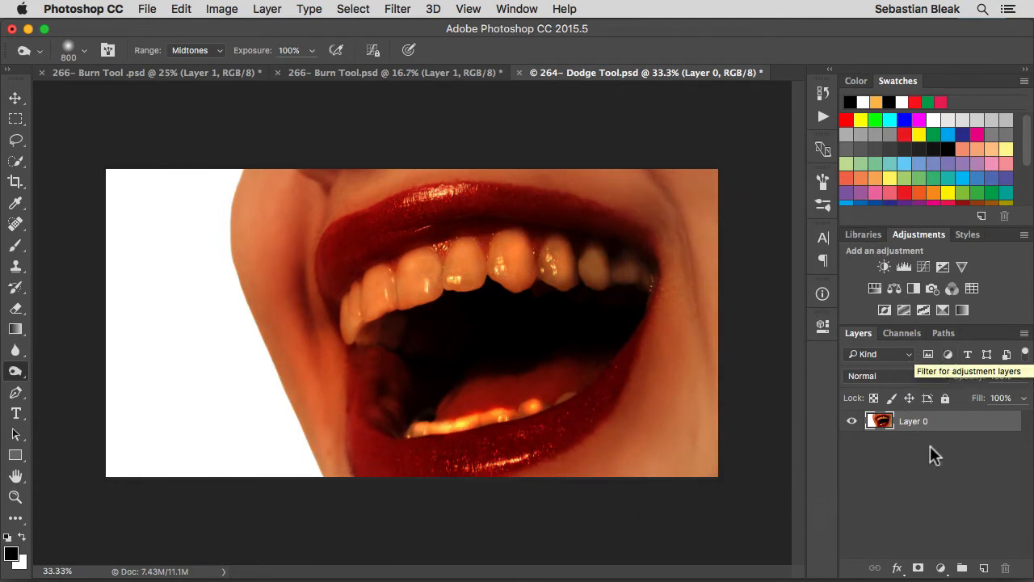
{"action": "left_click", "coordinate": [396, 73]}
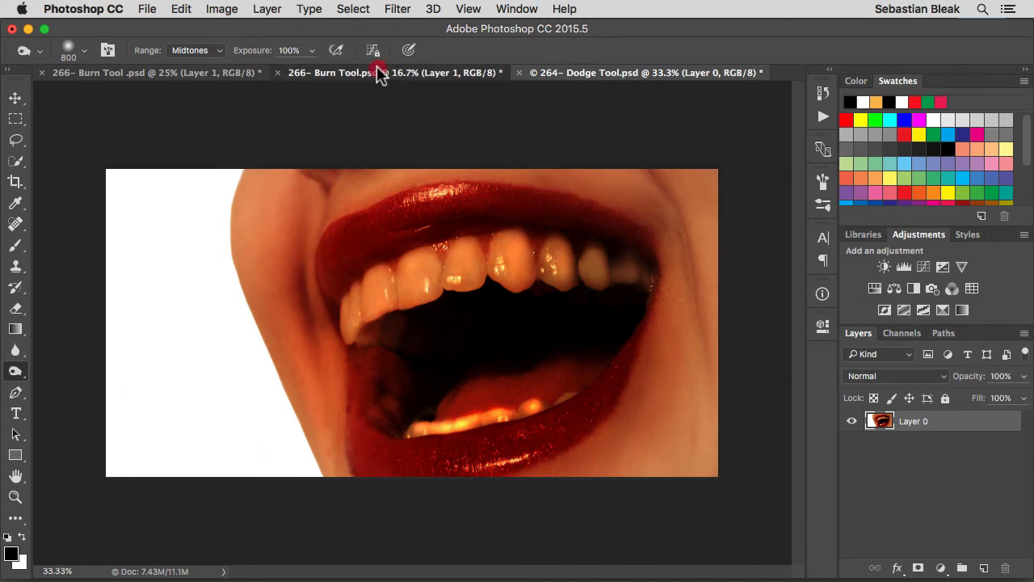